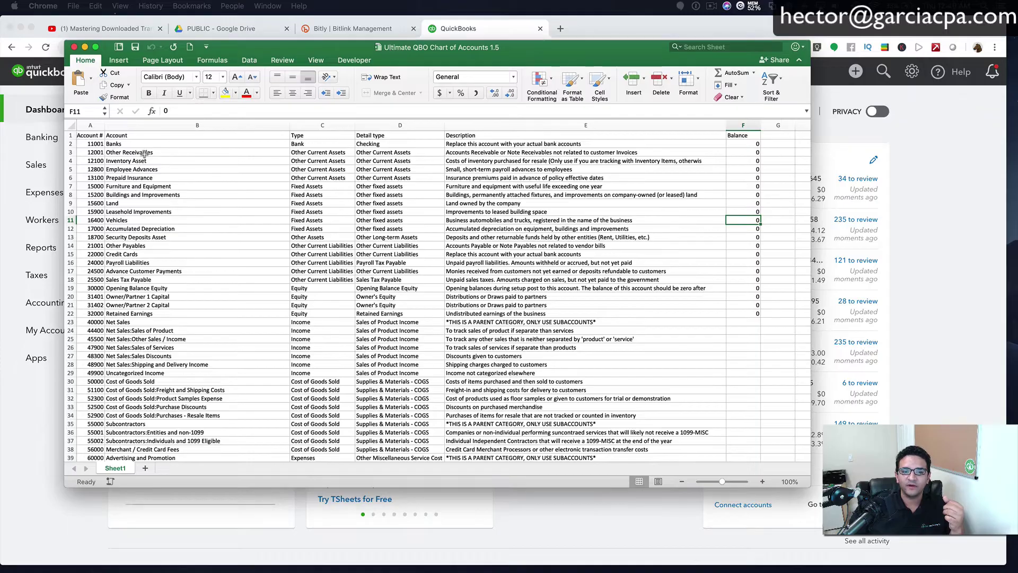
Review the accounts, types and descriptions in the Ultimate QBO Chart of Accounts 1.5 workbook, and move its window out of view.
drag(127, 144, 158, 391)
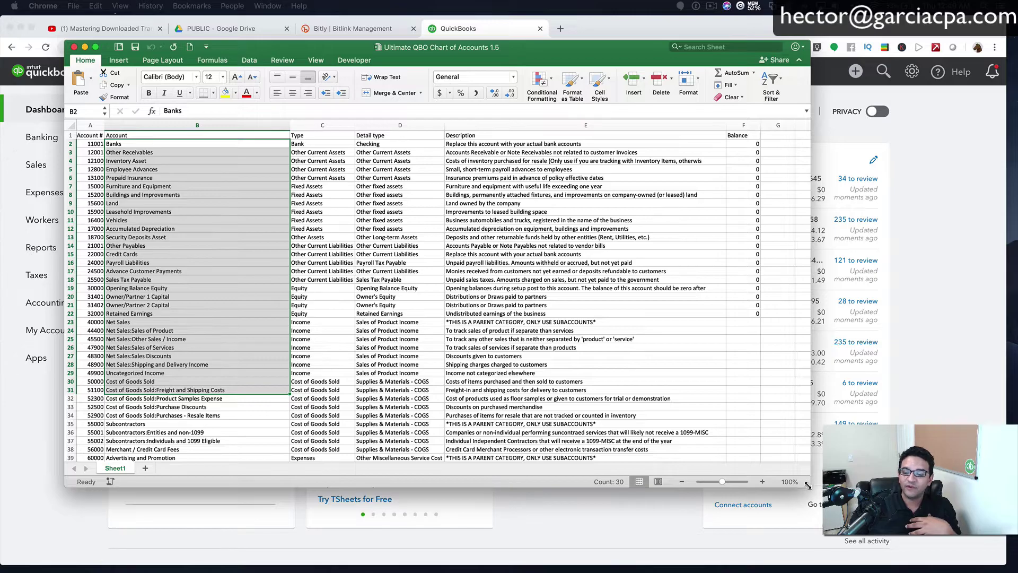
drag(806, 485, 814, 546)
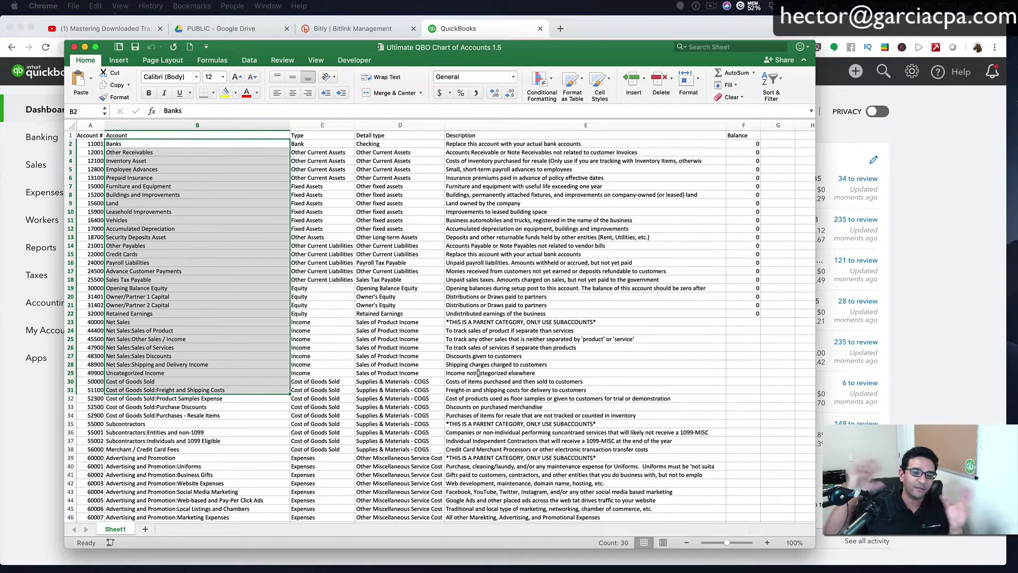
click(339, 247)
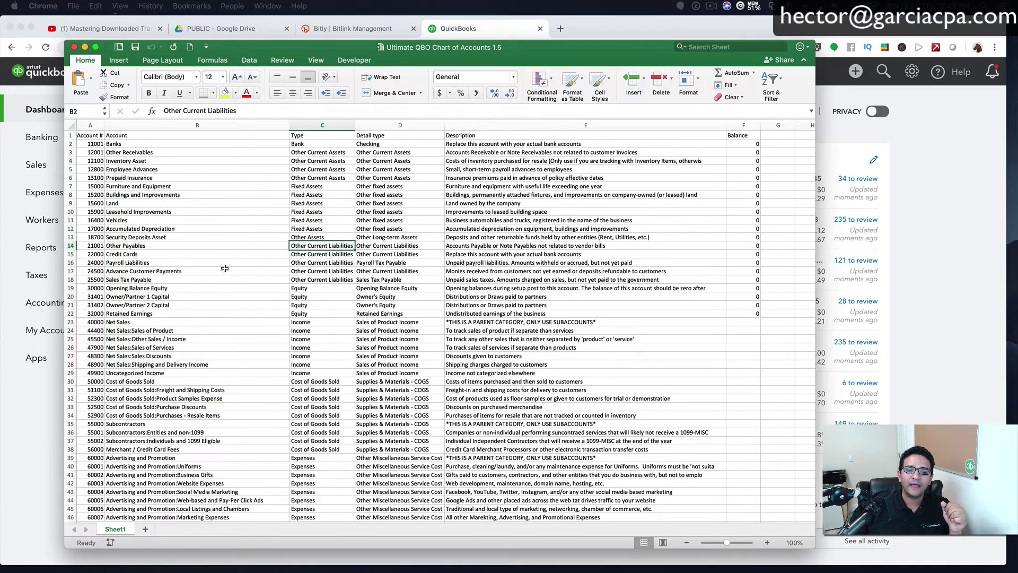
scroll(226, 274, down, 10)
scroll(226, 275, up, 12)
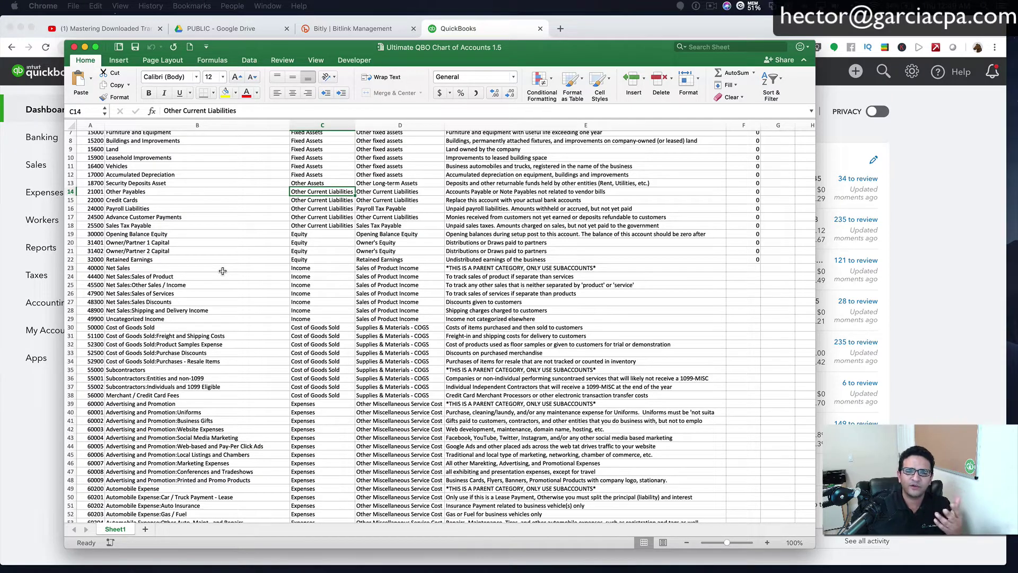
scroll(149, 259, up, 3)
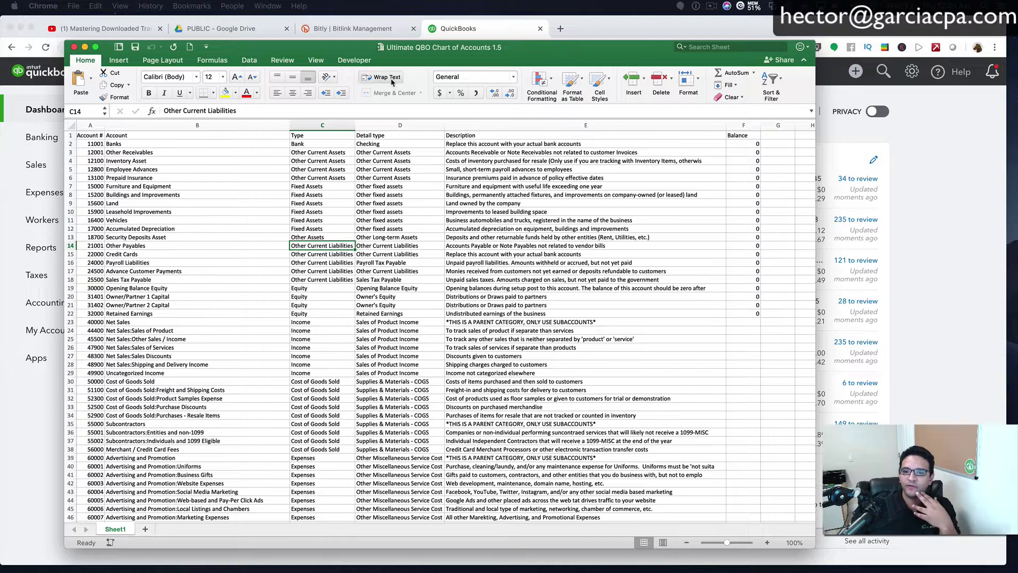
drag(499, 54, 1, 106)
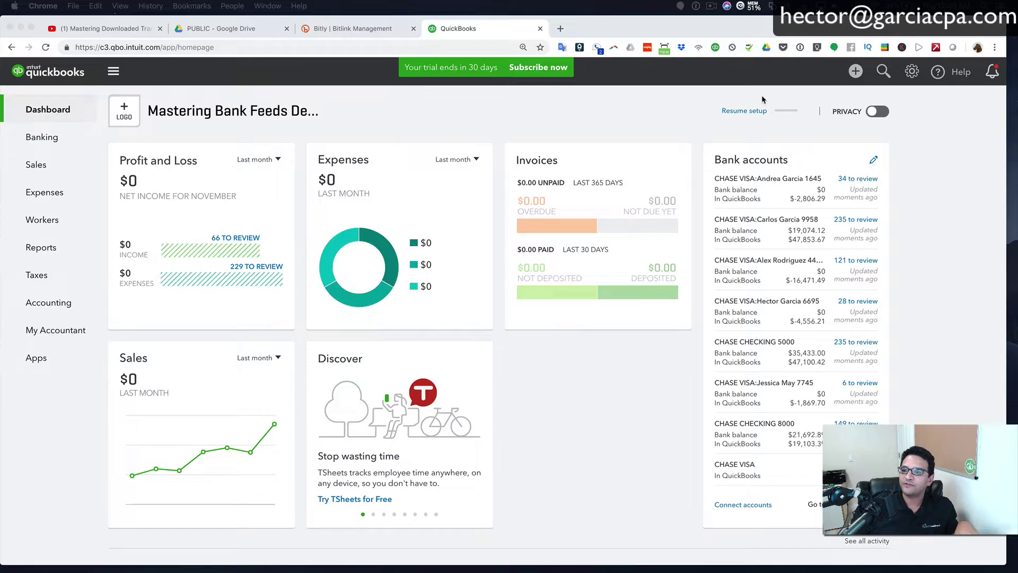
Open the company's Chart of Accounts in QuickBooks and look through its existing equity, income and expense accounts.
click(913, 73)
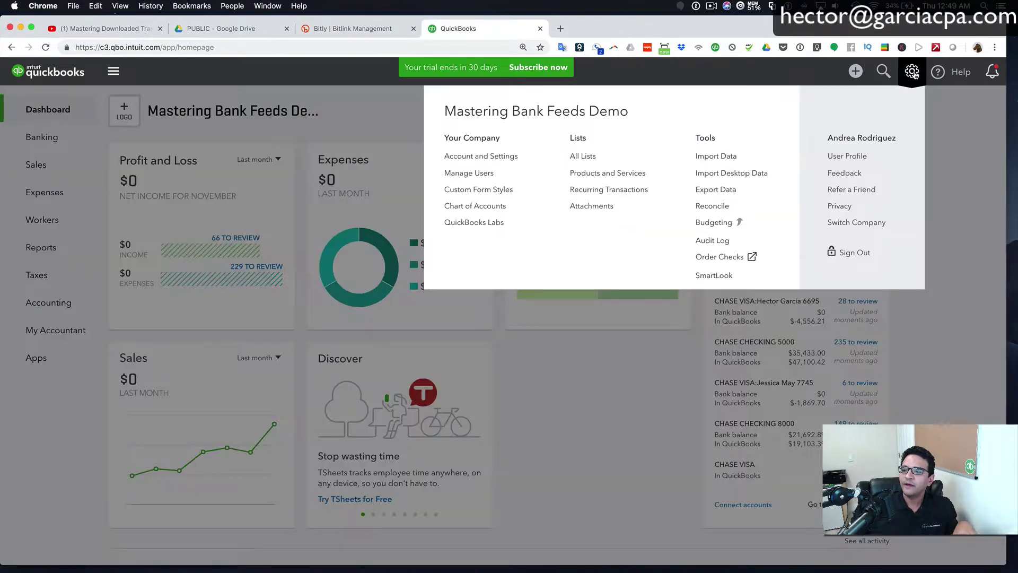
click(484, 207)
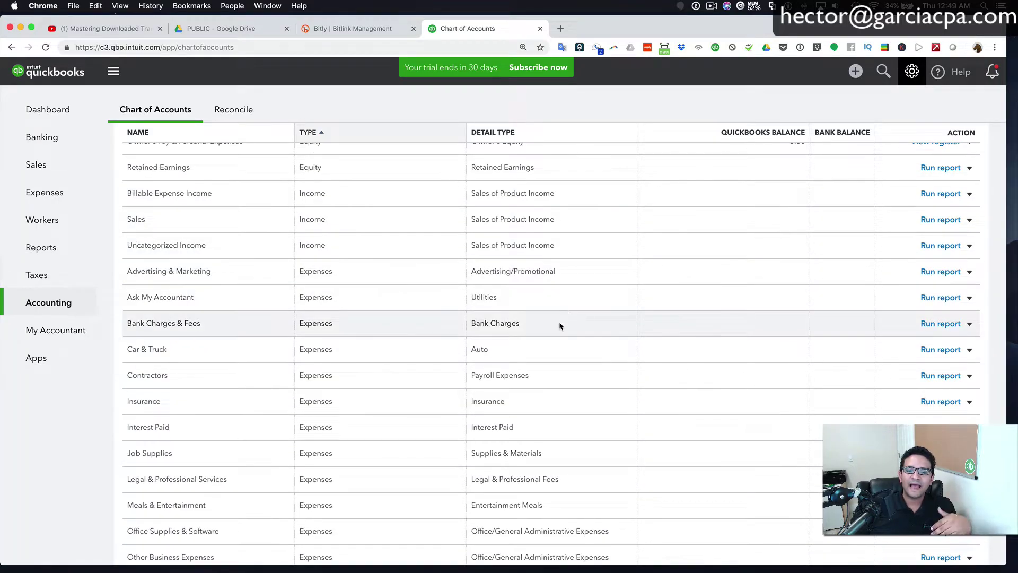
scroll(559, 324, down, 5)
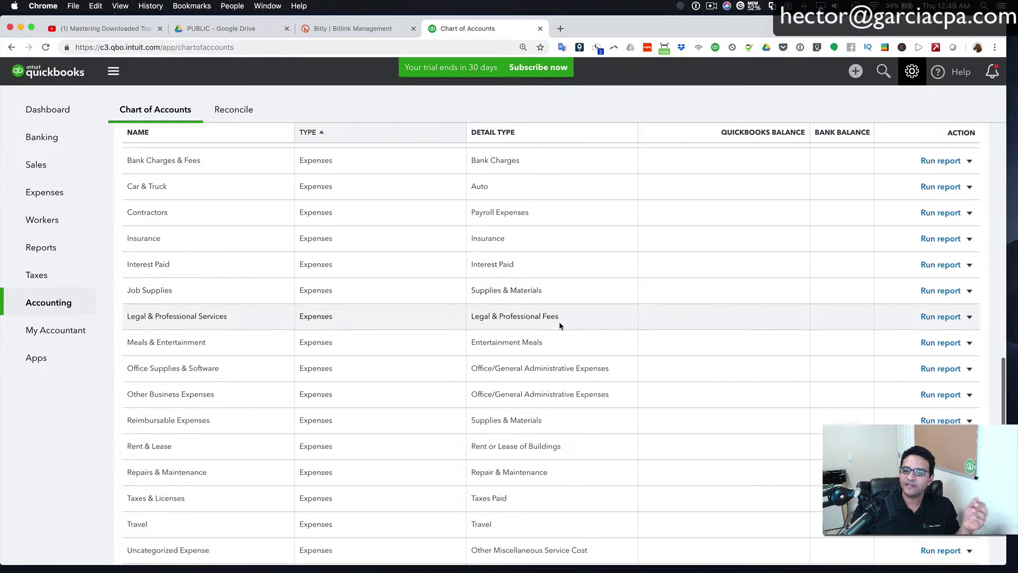
scroll(559, 321, down, 3)
scroll(559, 325, up, 5)
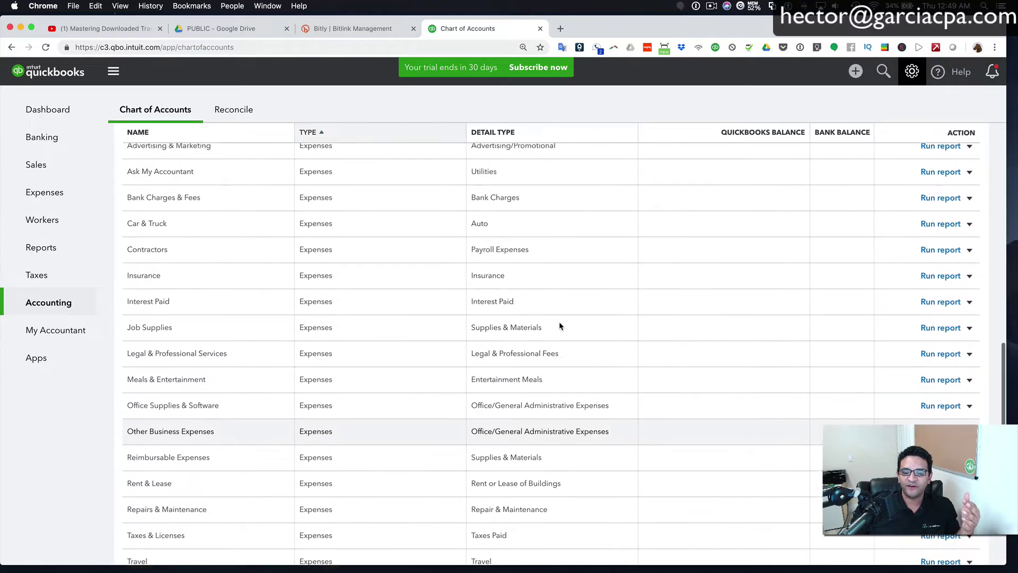
scroll(559, 322, up, 2)
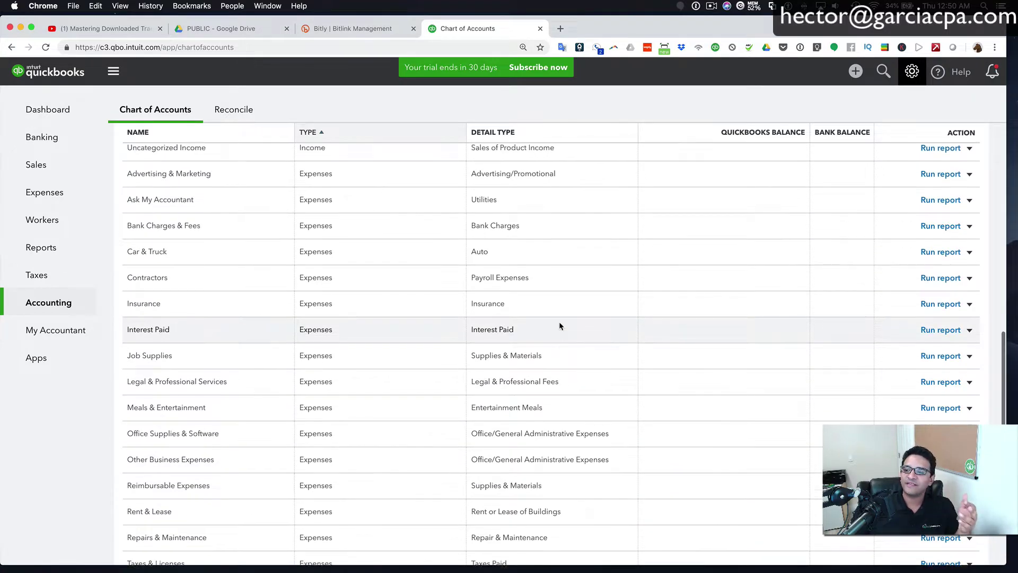
scroll(559, 321, up, 3)
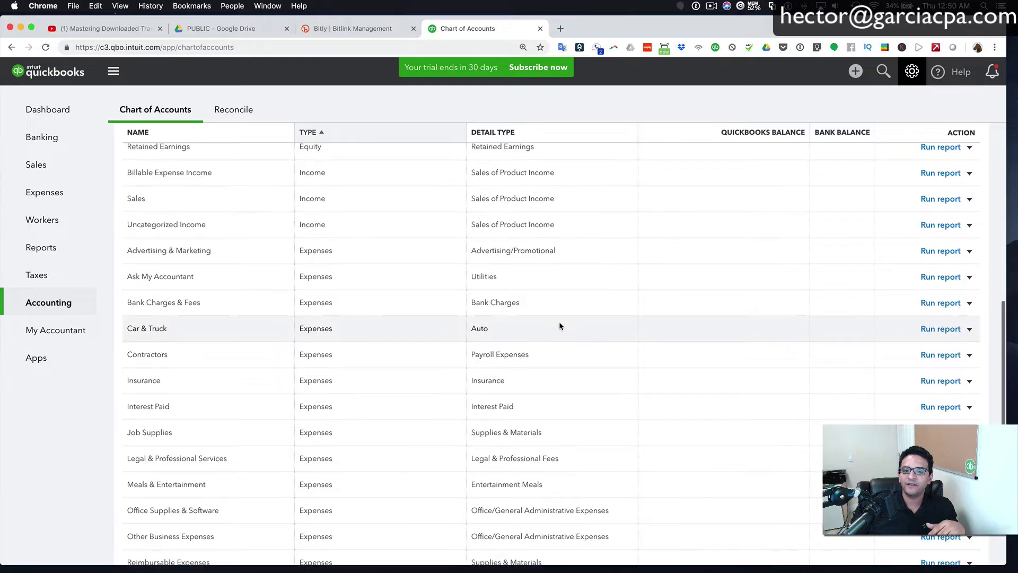
scroll(558, 321, down, 1)
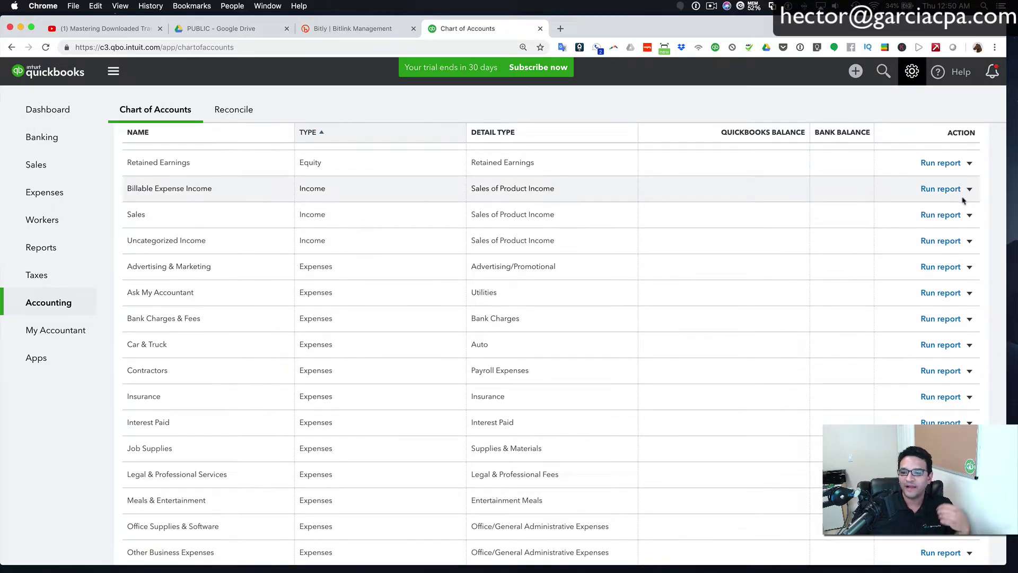
Try to delete the Retained Earnings account from the chart of accounts.
click(968, 164)
click(901, 199)
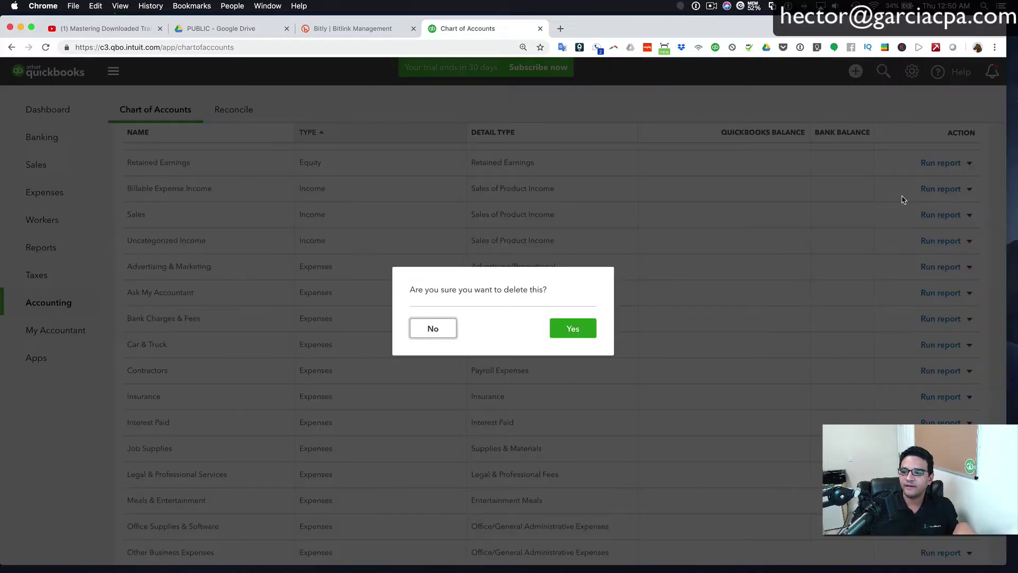
click(572, 329)
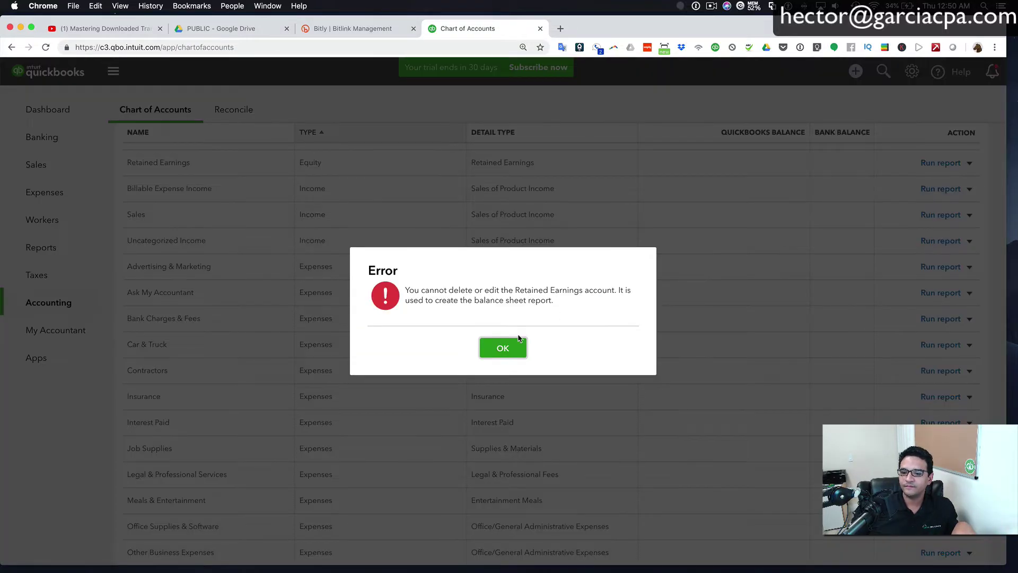
click(517, 342)
Delete the Billable Expense Income account from the chart of accounts.
click(970, 189)
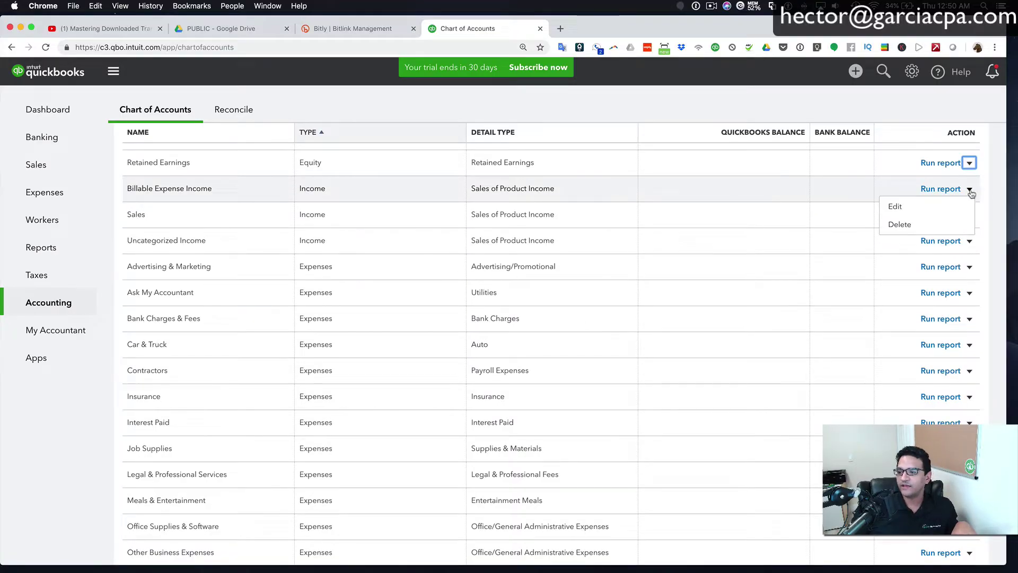
click(904, 224)
click(590, 325)
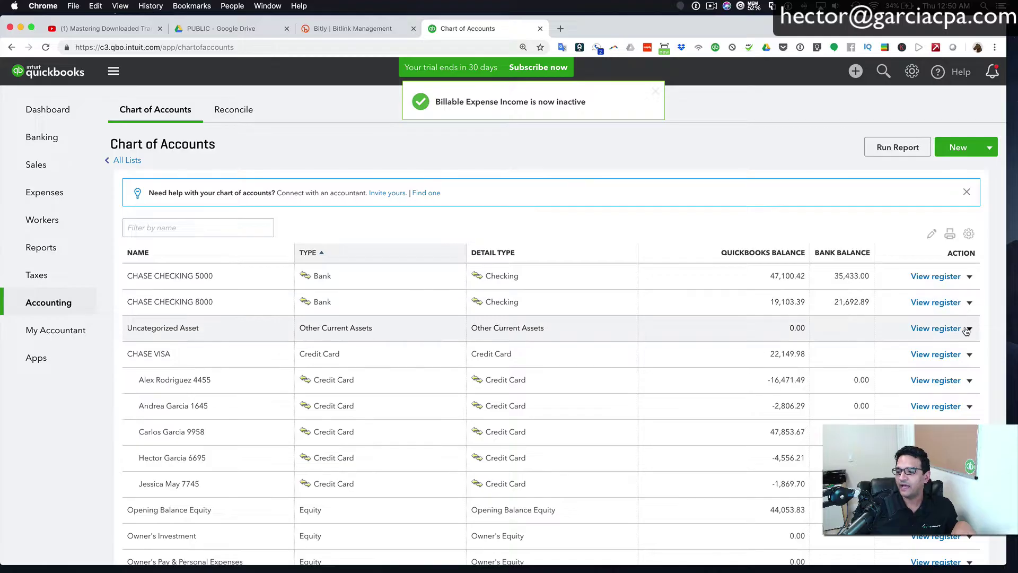
Open the available row actions for the Sales income account.
scroll(963, 327, down, 5)
scroll(965, 326, down, 3)
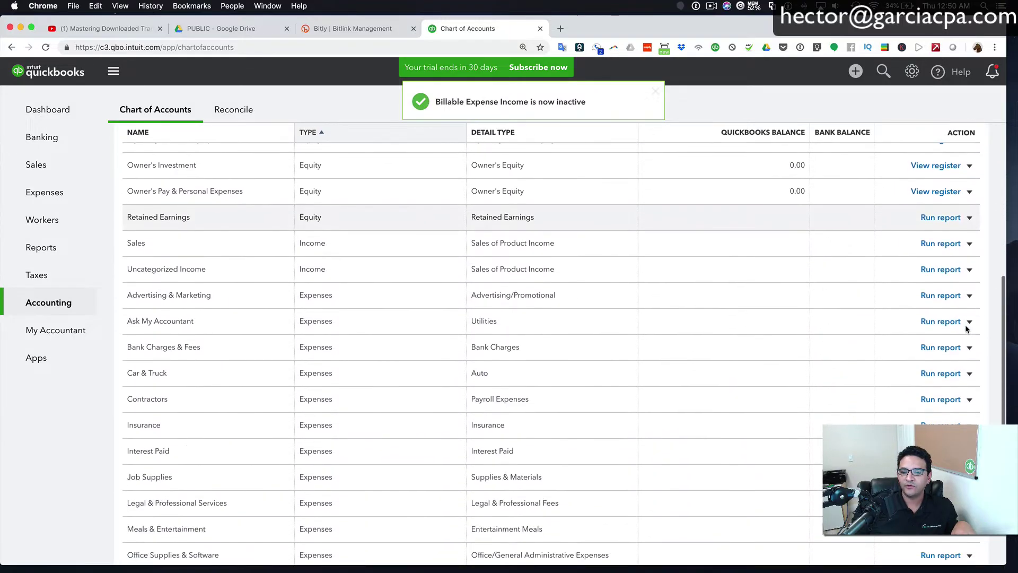
click(969, 240)
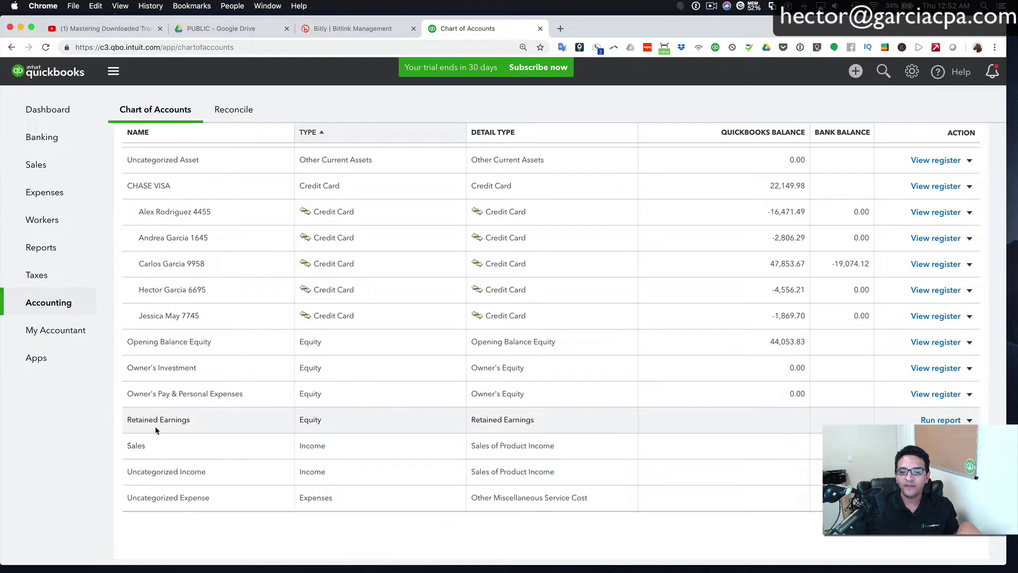
Compare the remaining QuickBooks accounts with the full account list in the Ultimate QBO Chart of Accounts 1.5 workbook in Excel.
scroll(205, 234, up, 4)
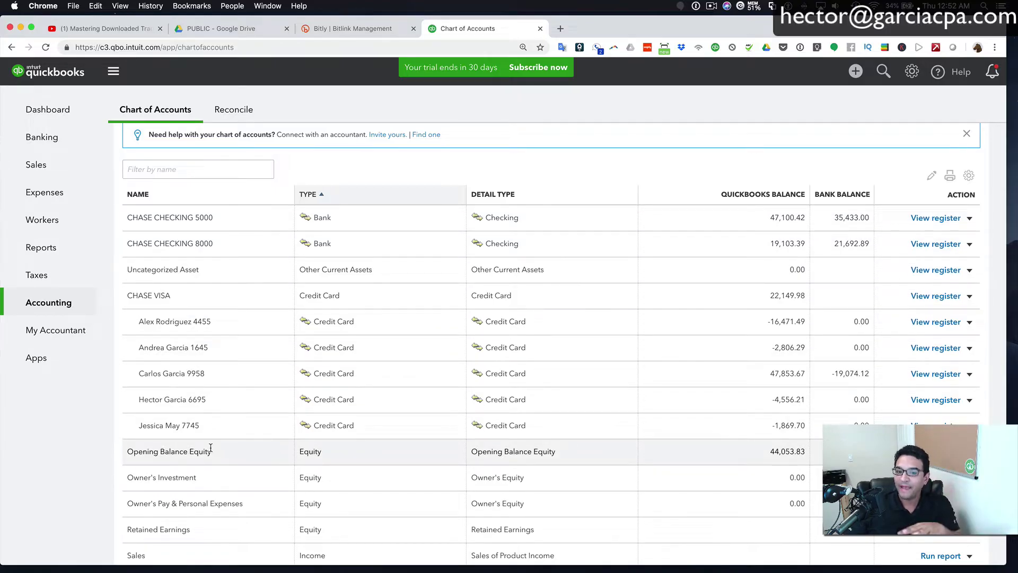
scroll(210, 448, down, 2)
scroll(221, 433, up, 1)
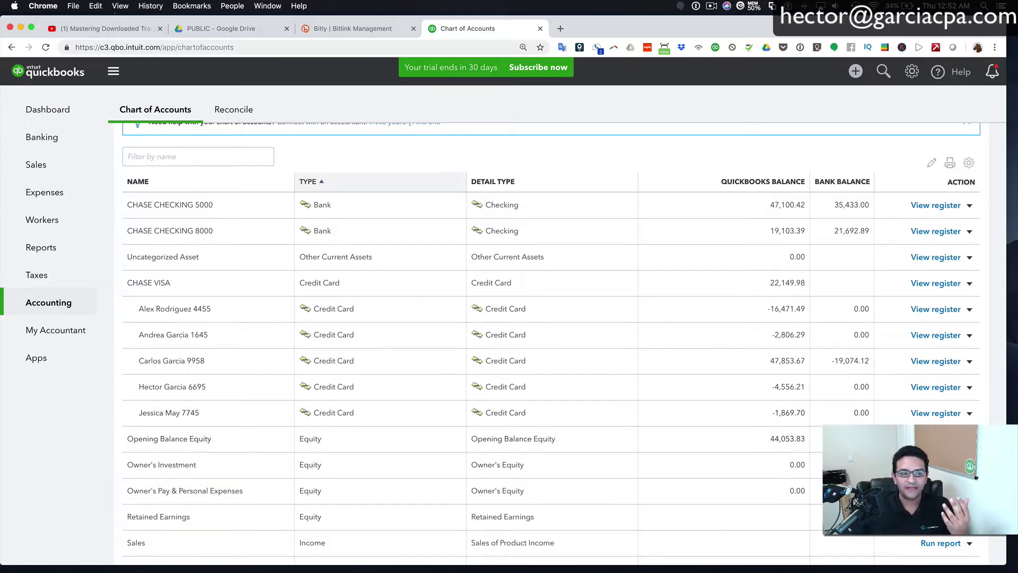
drag(1, 32, 388, 55)
scroll(392, 265, down, 15)
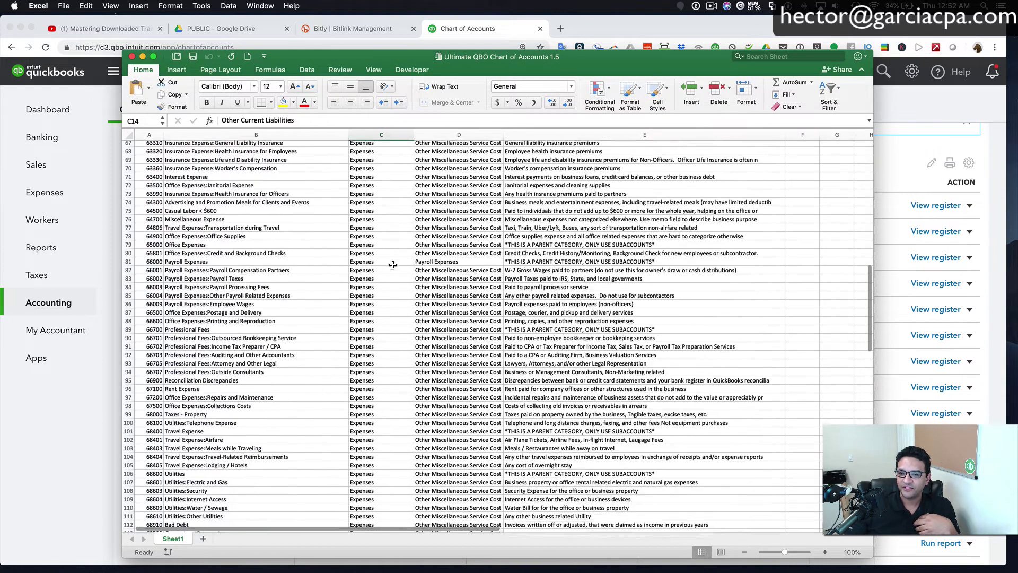
scroll(392, 264, up, 12)
scroll(393, 264, up, 4)
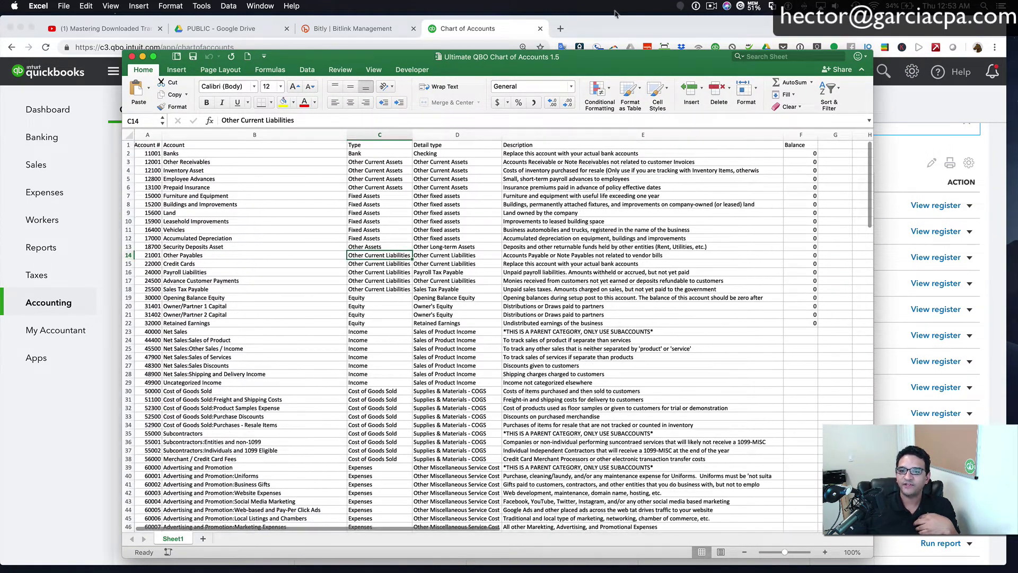
Switch back to QuickBooks and start an account import from the Chart of Accounts page.
click(585, 30)
scroll(885, 181, up, 3)
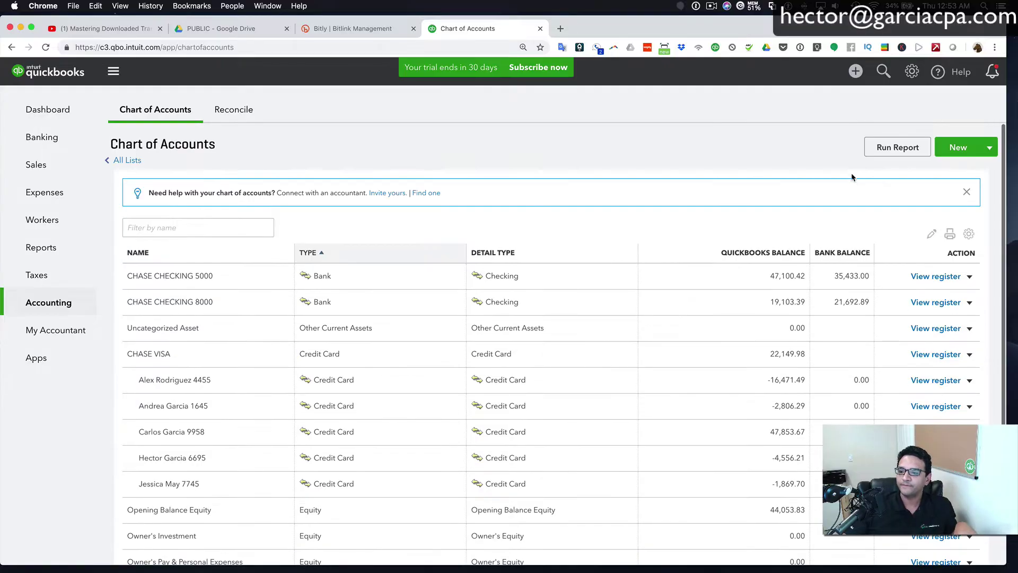
click(990, 149)
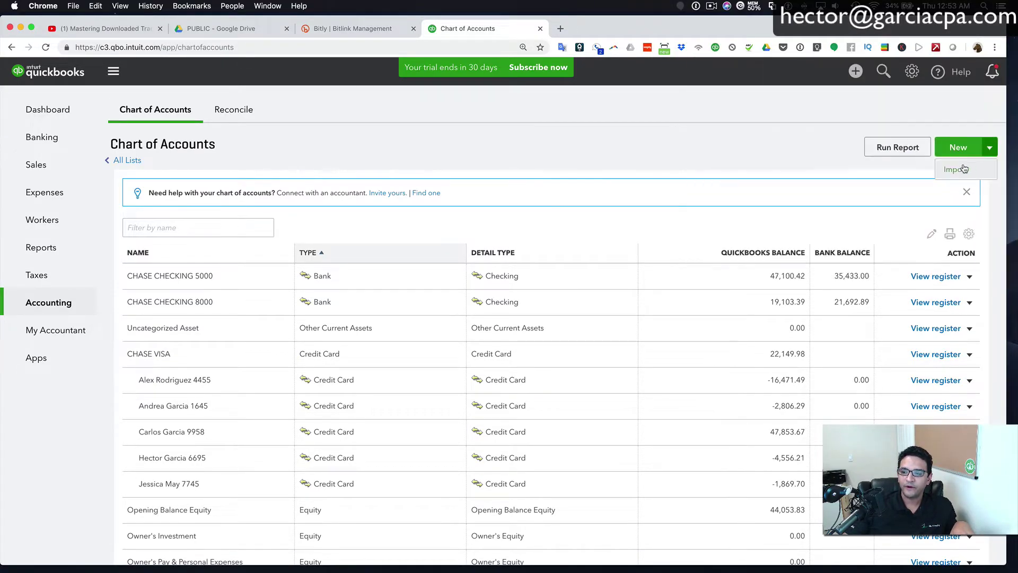
click(964, 170)
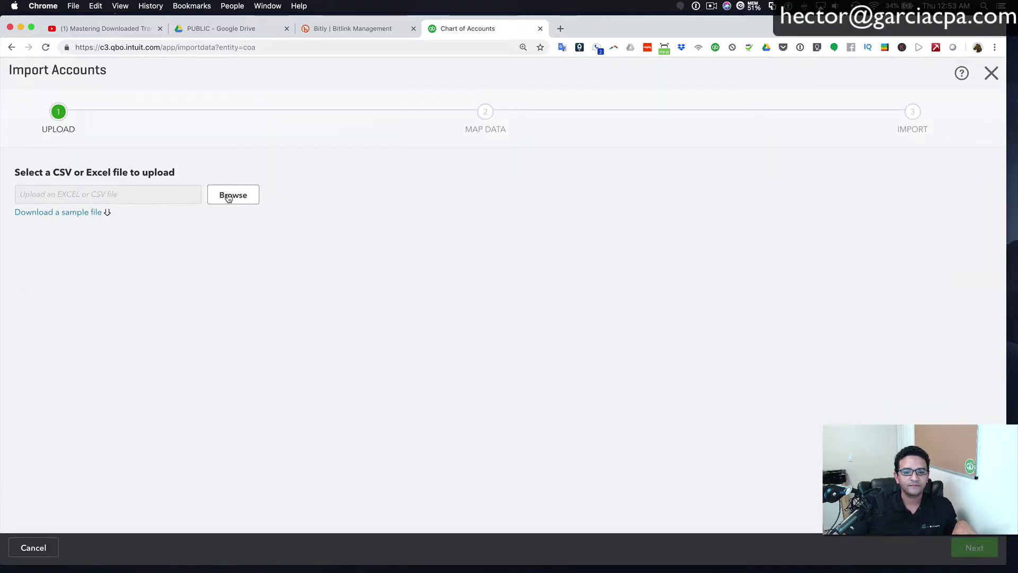
click(230, 198)
click(304, 97)
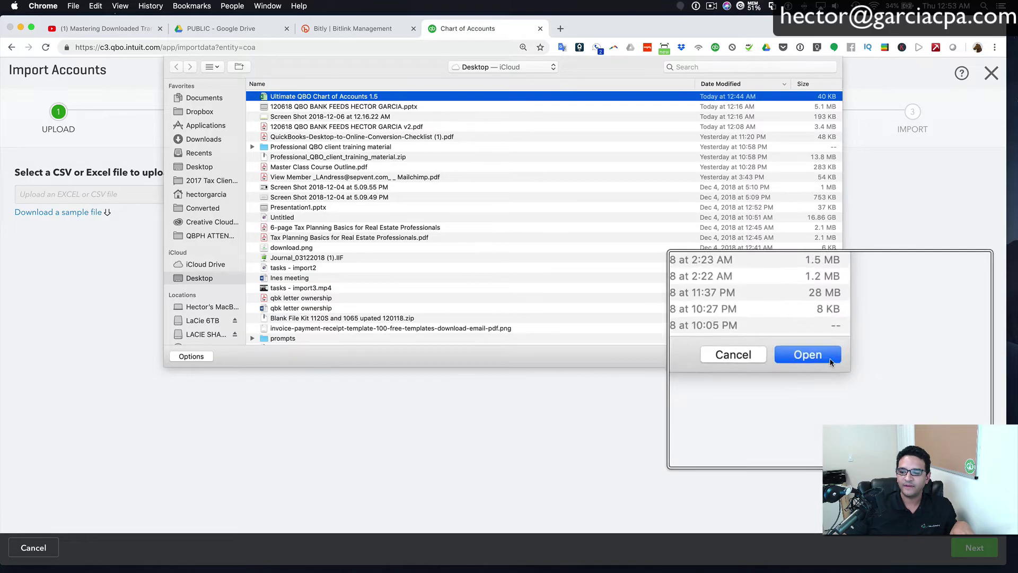
click(773, 357)
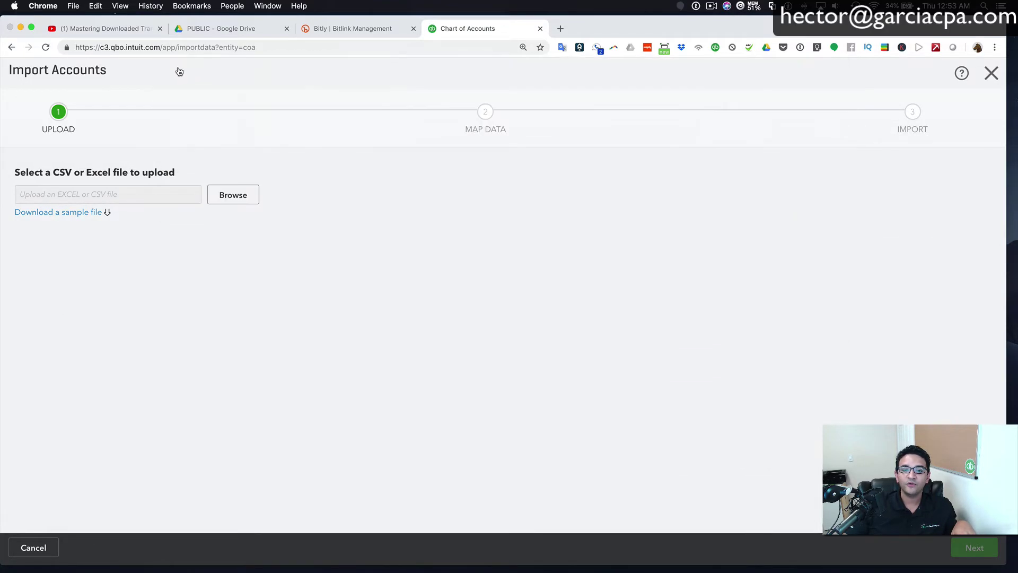
Download the sample import file, examine its account number, name, type and detail type columns in Excel, and close it.
click(40, 212)
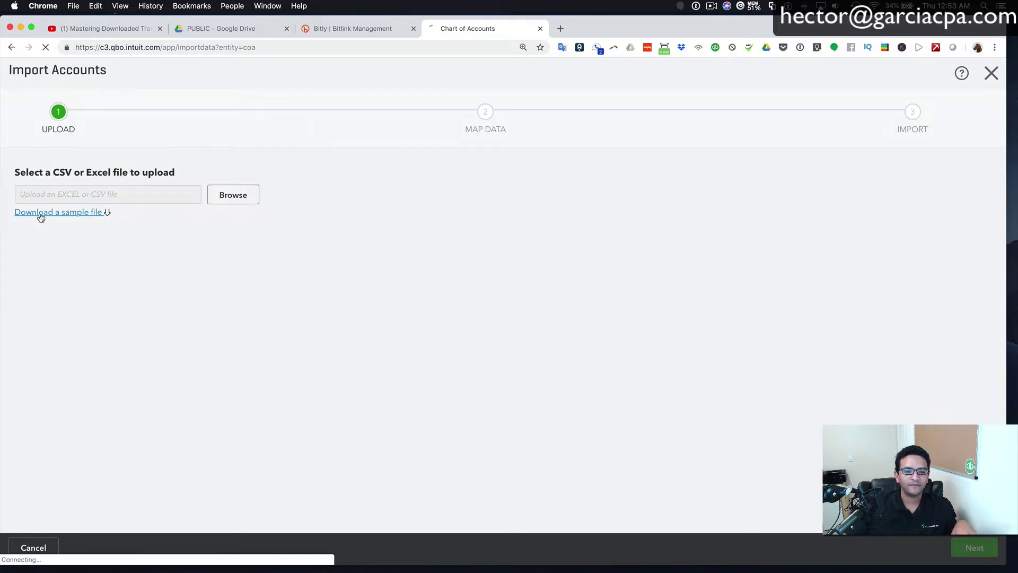
click(61, 554)
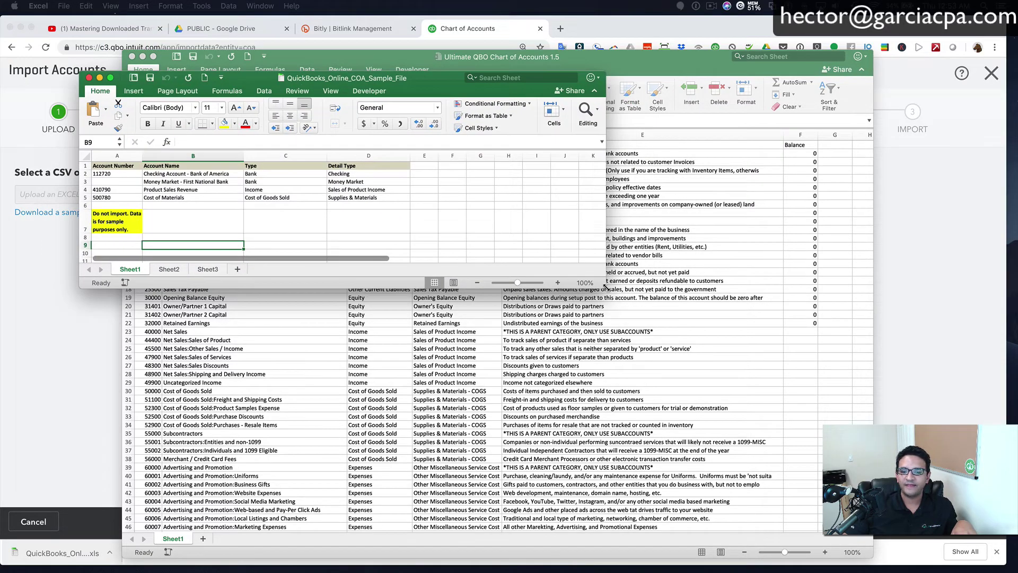
drag(606, 287, 683, 418)
drag(186, 174, 183, 193)
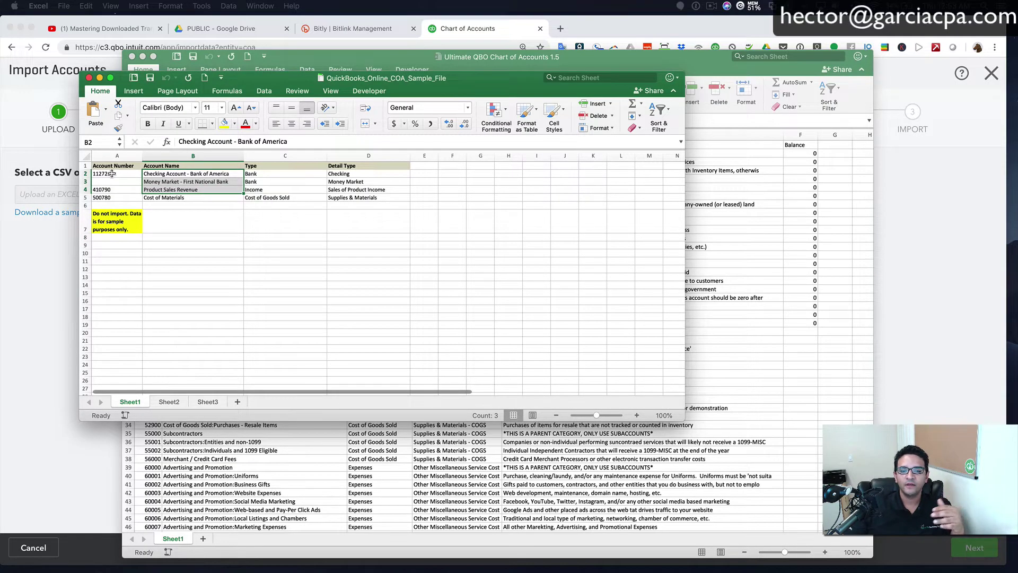
drag(112, 174, 350, 197)
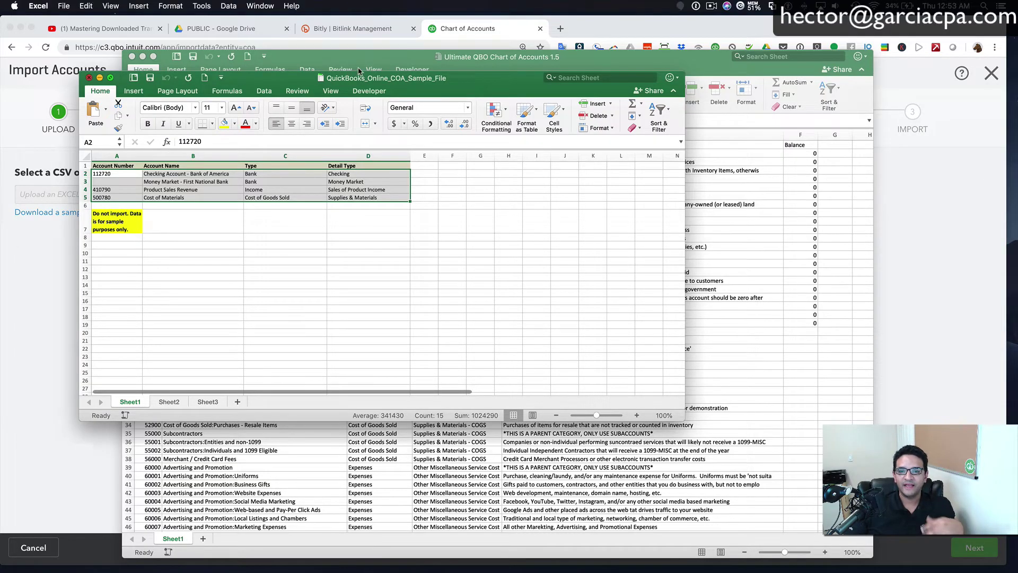
click(89, 78)
Return to the QuickBooks import, upload the Ultimate QBO Chart of Accounts 1.5 file from the Desktop and continue to field mapping.
click(69, 265)
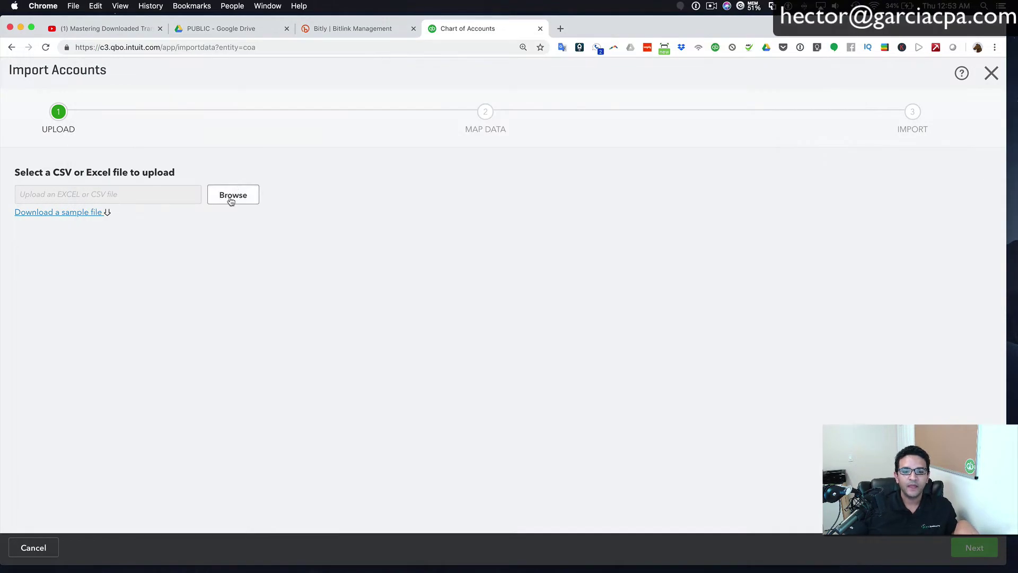
click(230, 200)
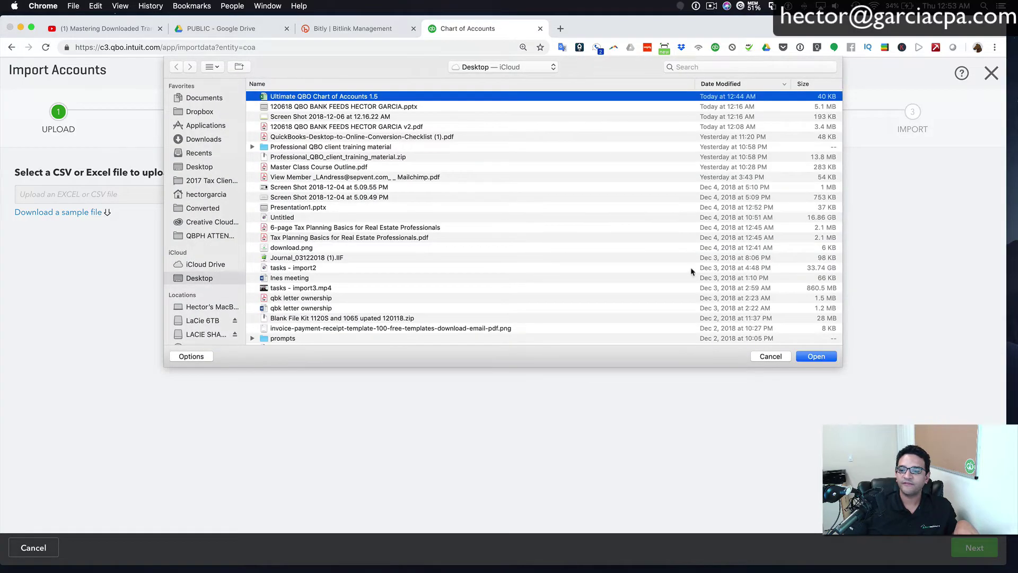
click(817, 356)
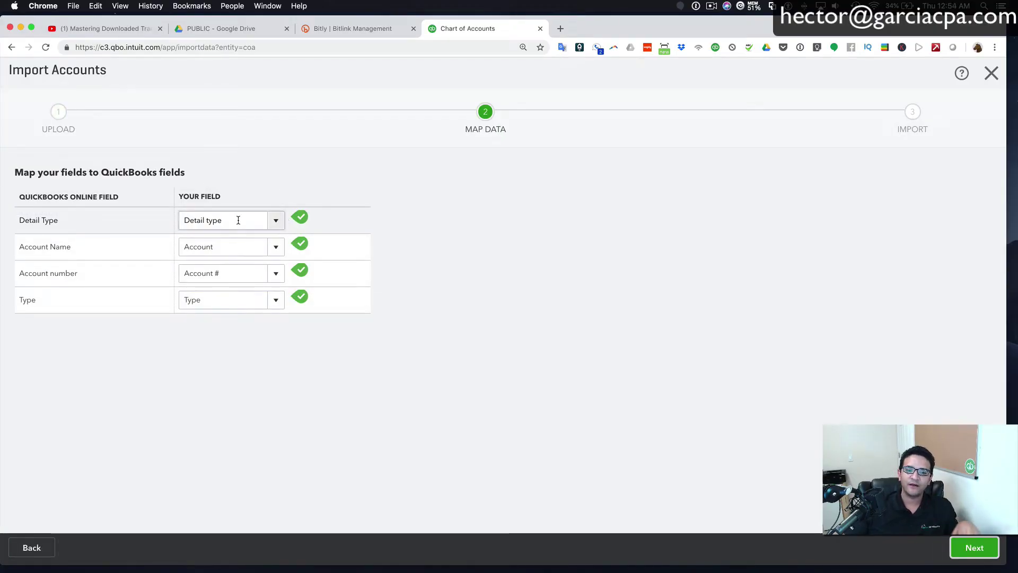
Map Detail Type to Detail type, Account Name to Account, Account number to Account #, and Type to Type, and continue to the import review.
click(274, 222)
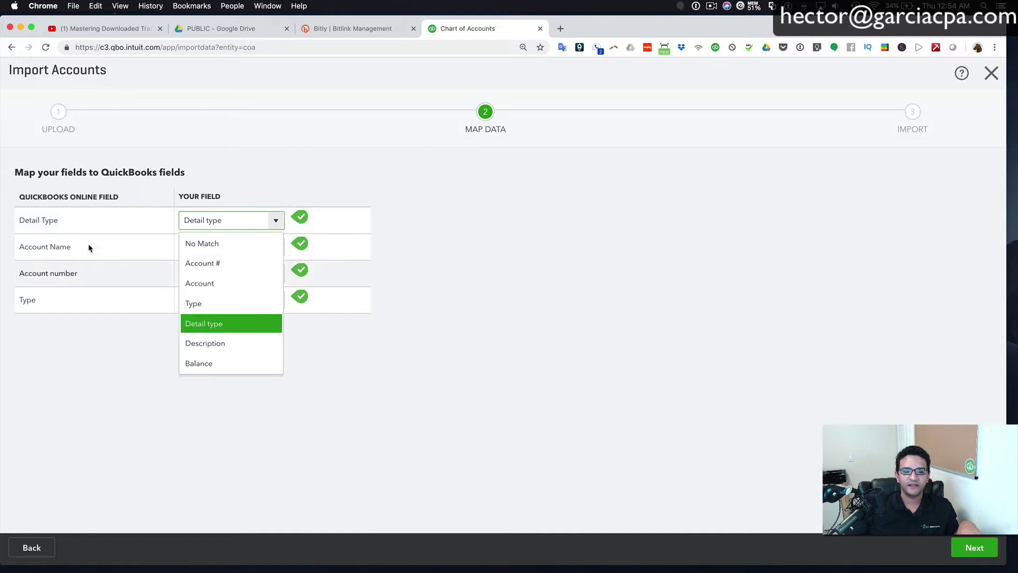
click(215, 324)
click(276, 246)
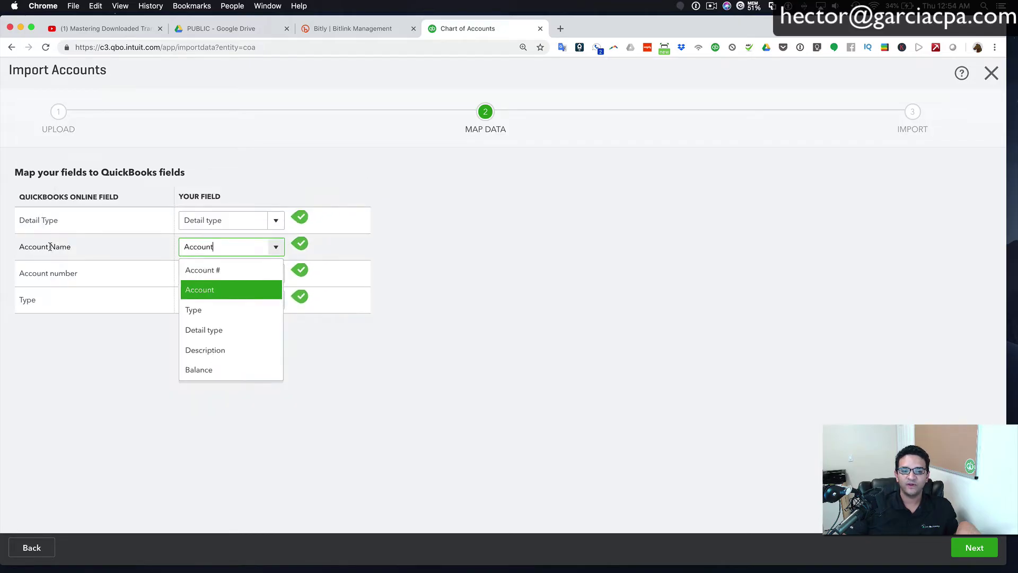
click(215, 296)
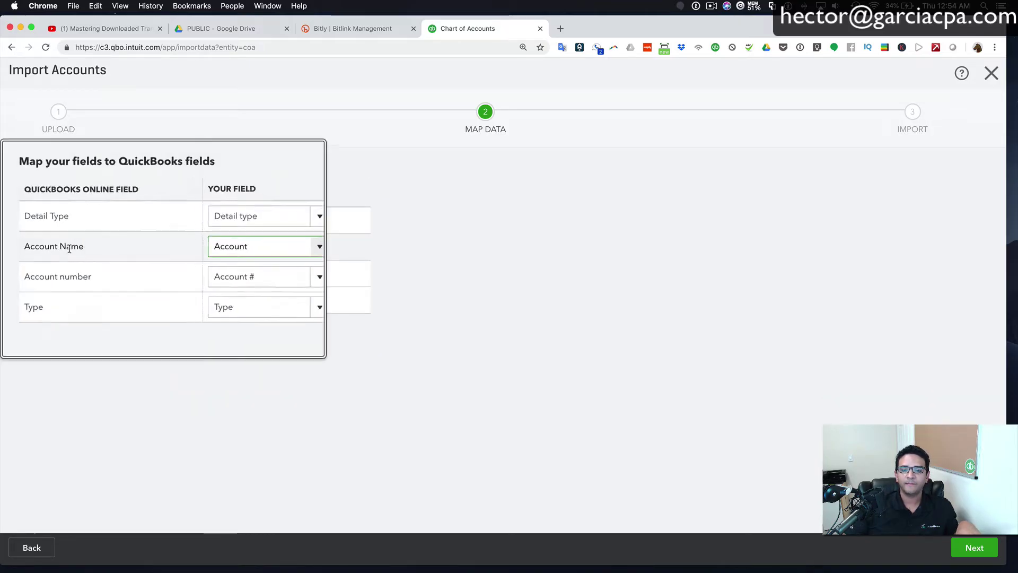
click(277, 247)
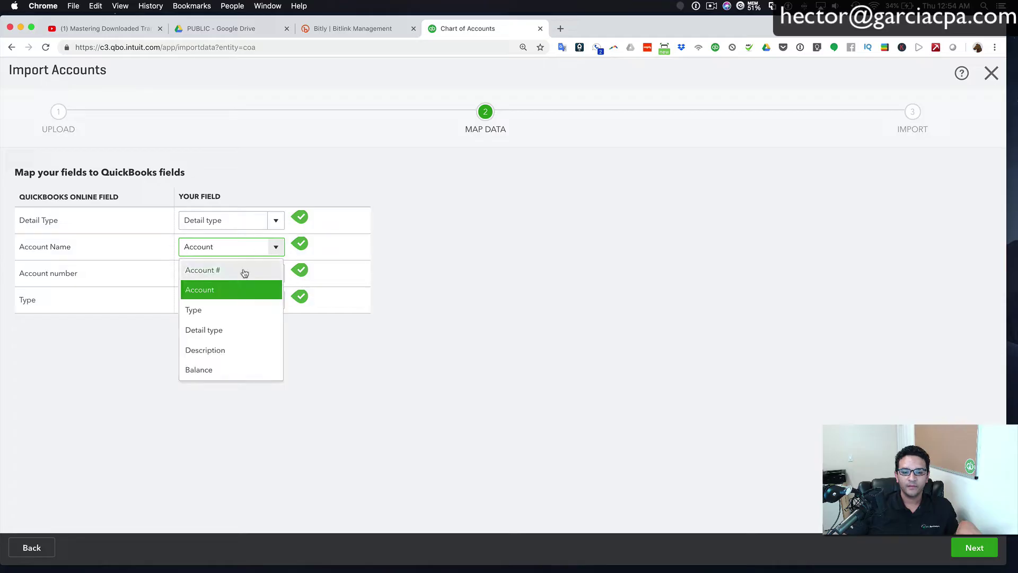
click(213, 293)
click(277, 276)
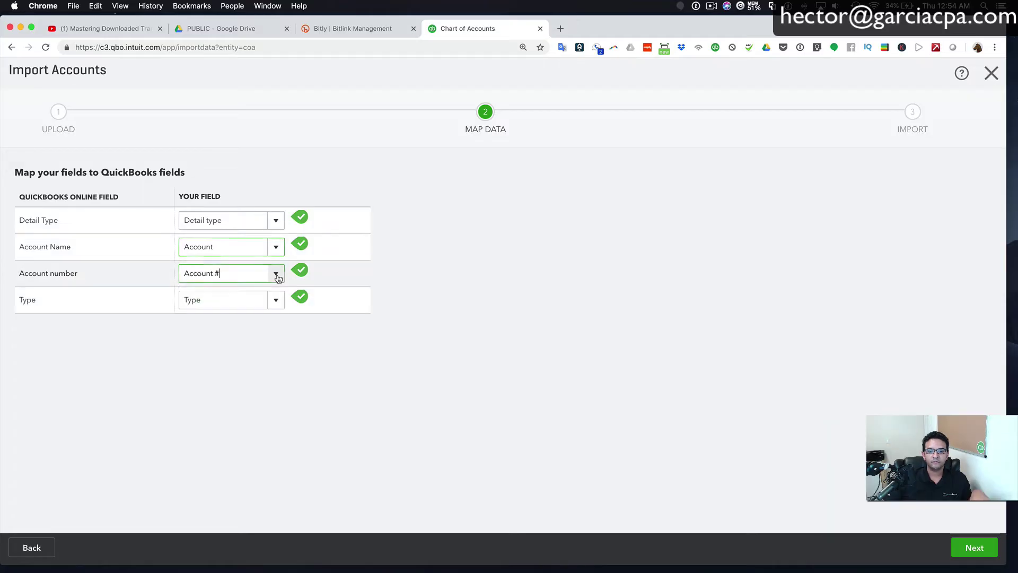
click(223, 314)
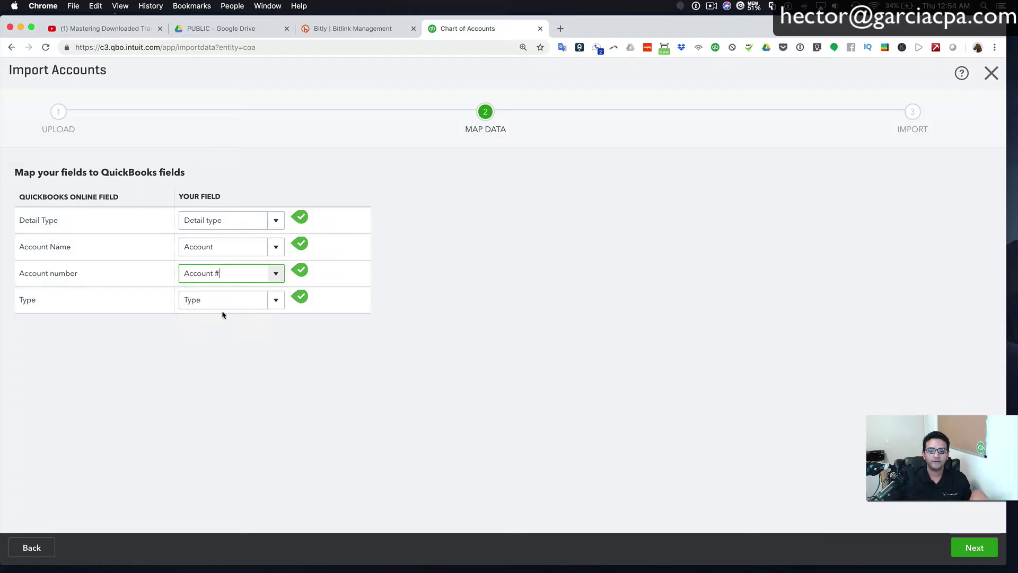
click(277, 300)
click(206, 384)
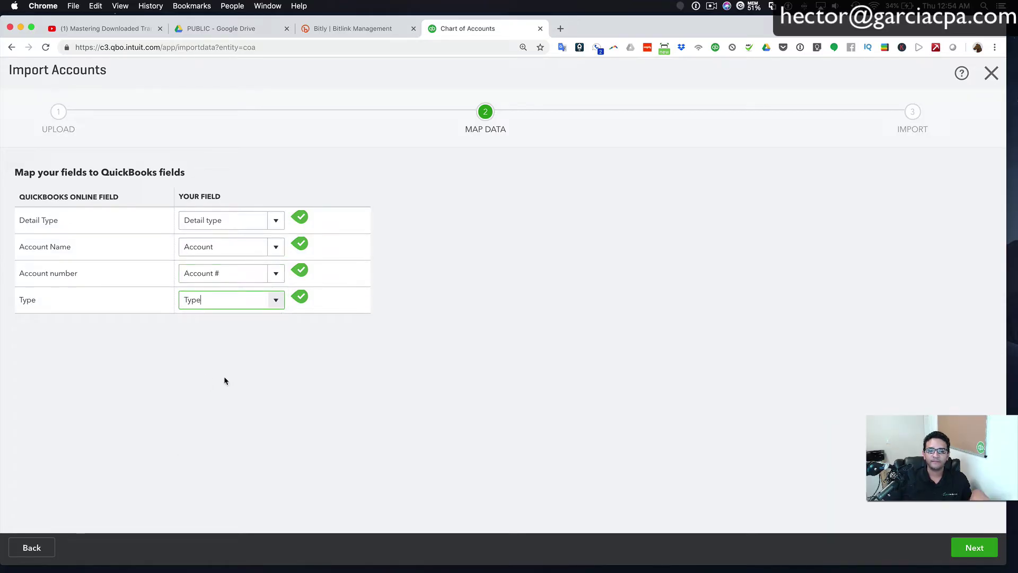
click(974, 549)
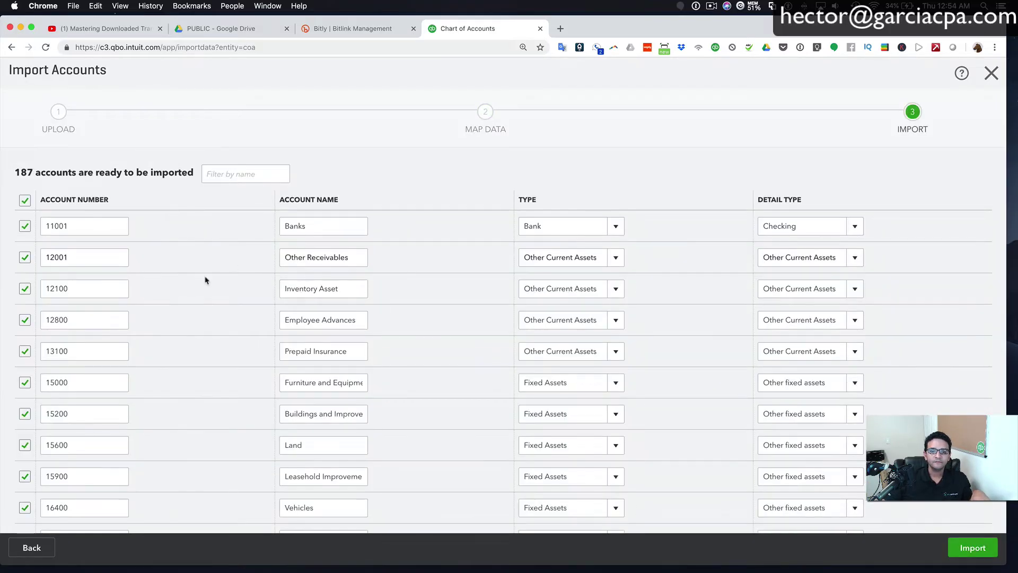
Review the account numbers, names, types and detail types prepared for import, and import all selected accounts.
scroll(206, 280, down, 10)
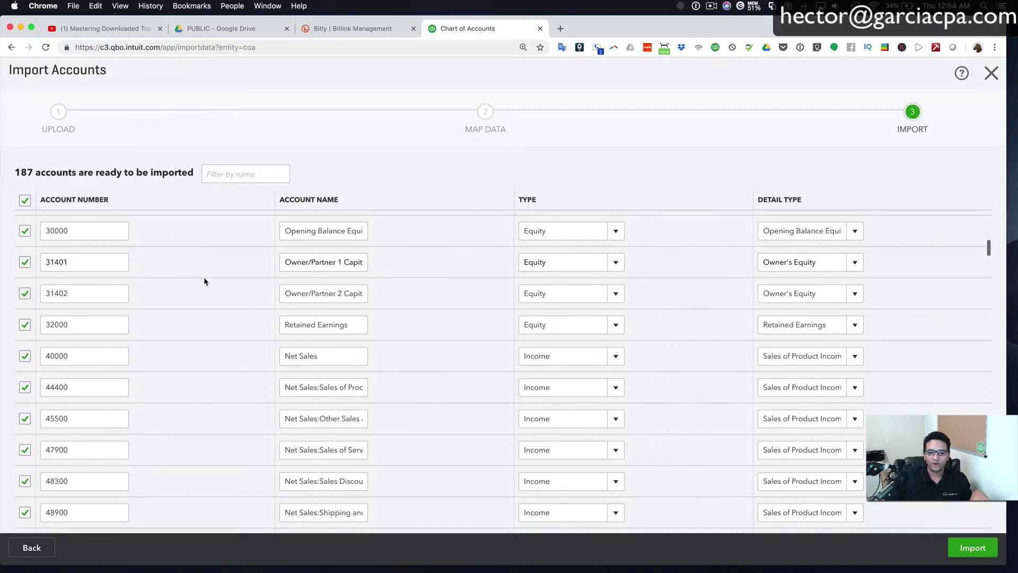
scroll(204, 281, down, 15)
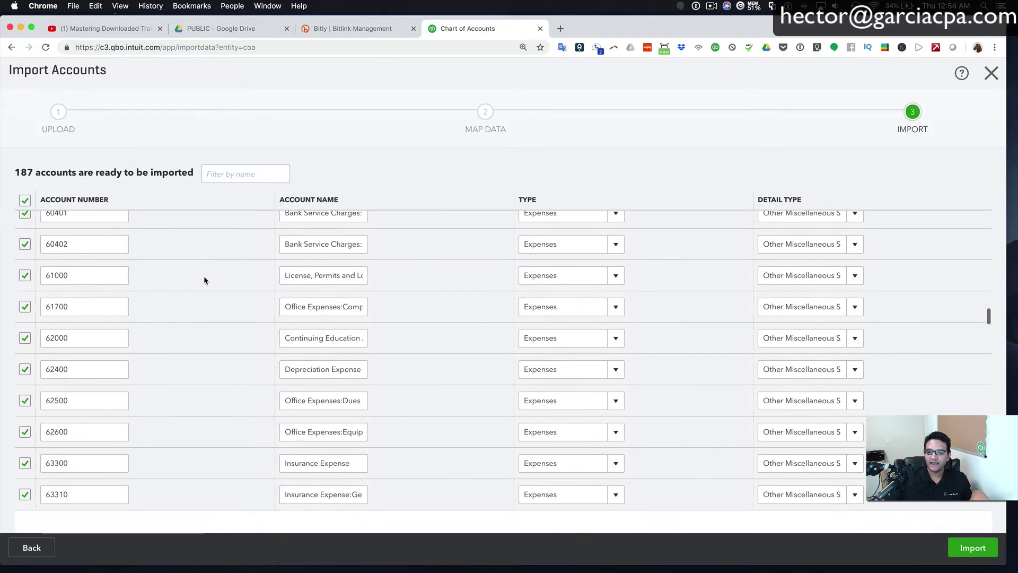
scroll(204, 280, down, 5)
scroll(204, 280, up, 15)
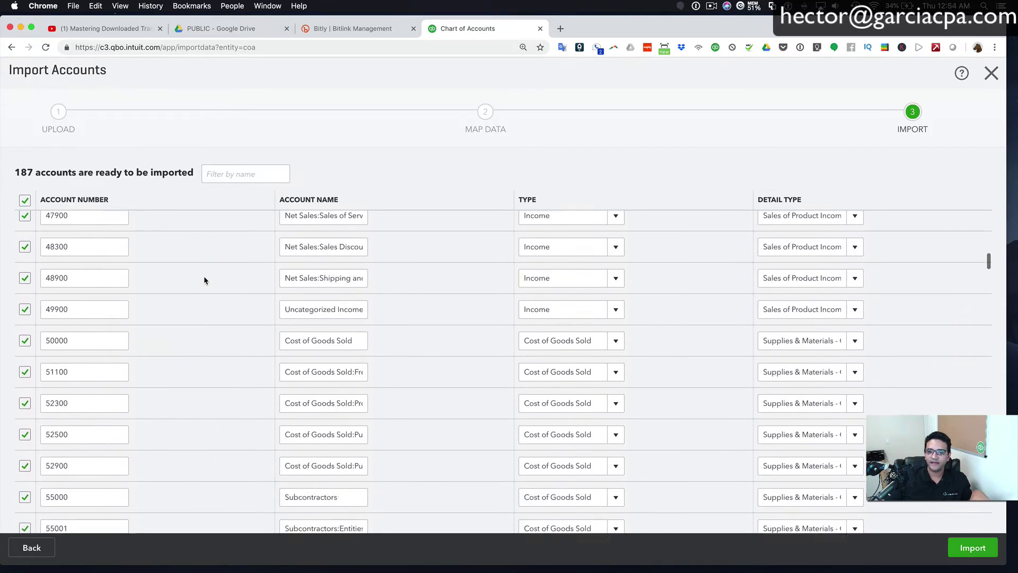
scroll(204, 280, up, 15)
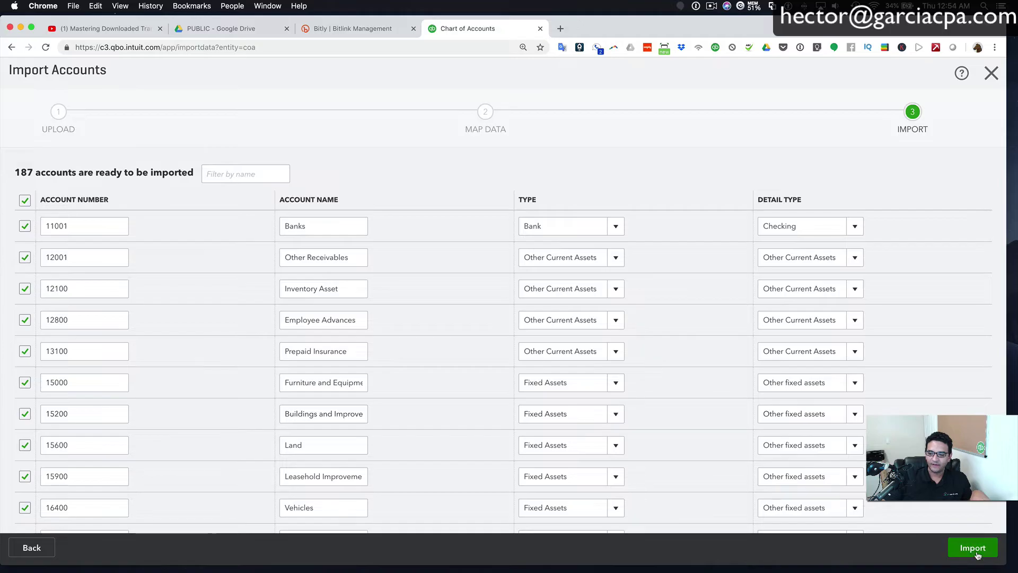
click(973, 547)
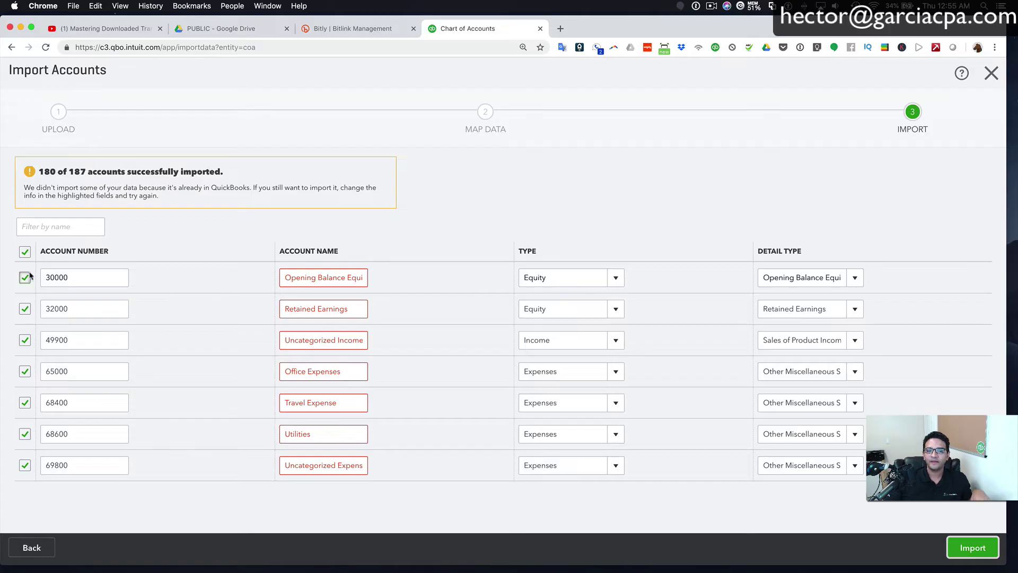
Leave the account import without saving the remaining rows and look through the imported accounts in the Chart of Accounts.
click(991, 74)
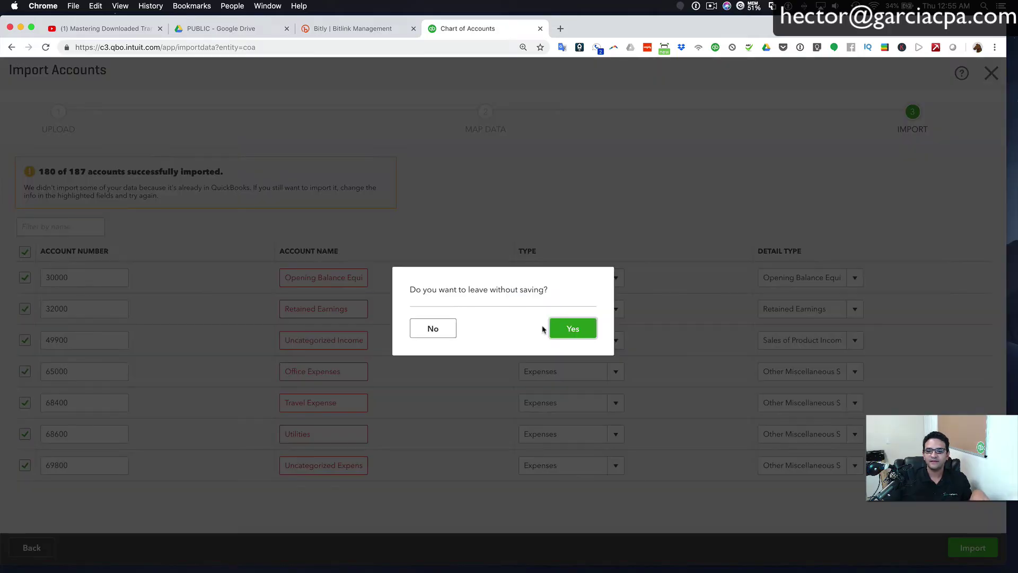
click(572, 330)
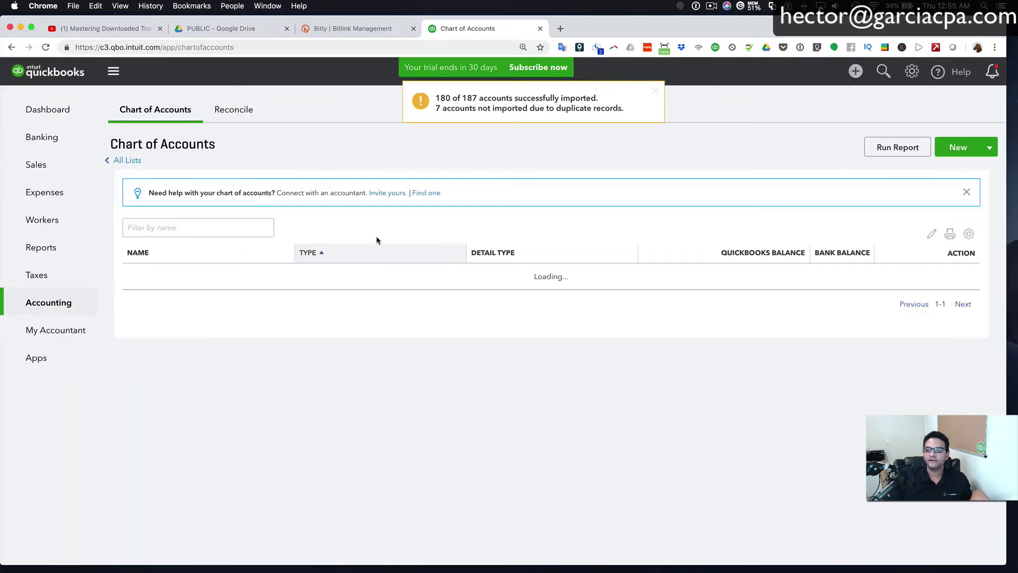
scroll(451, 362, down, 5)
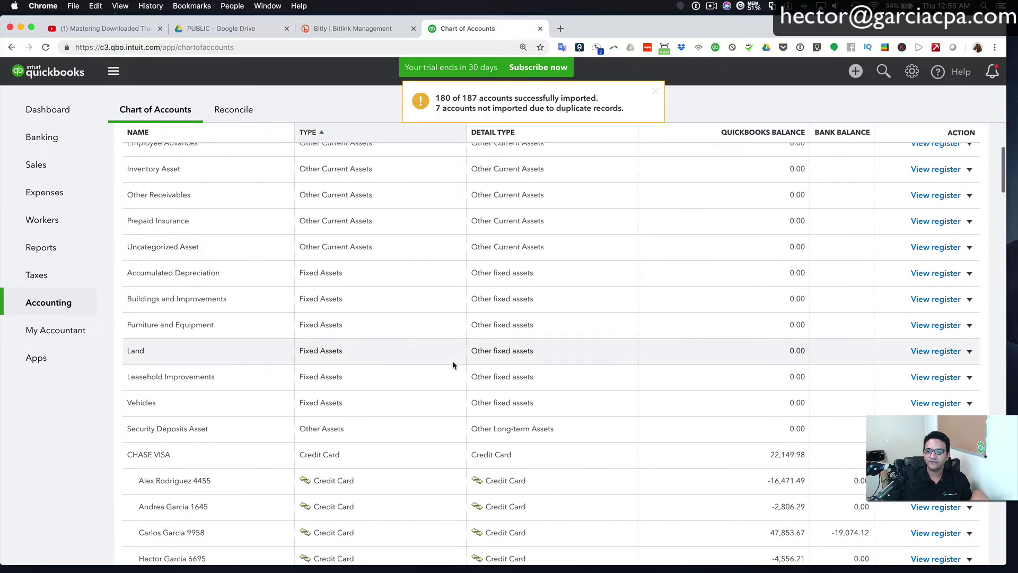
scroll(449, 360, down, 10)
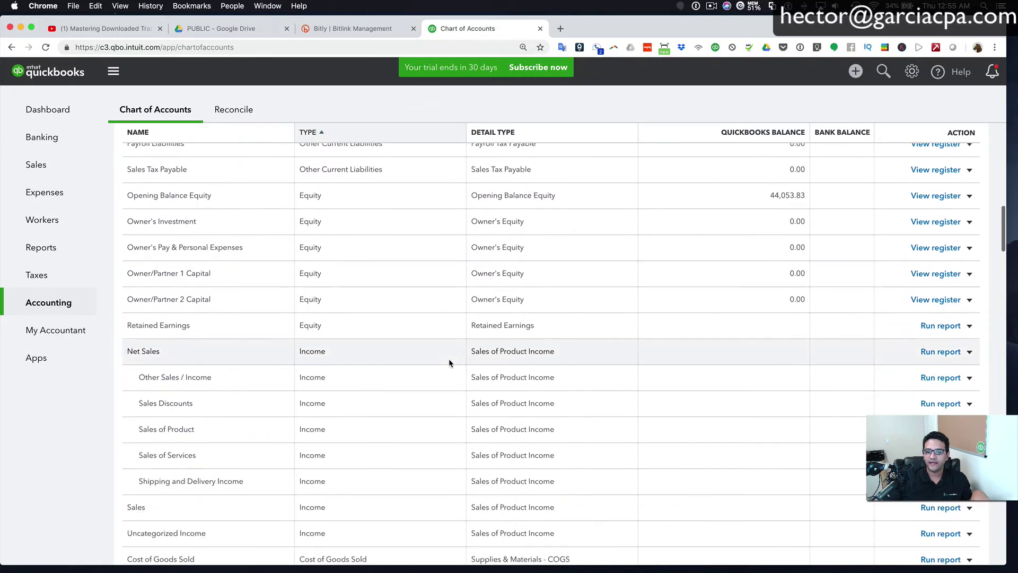
scroll(449, 362, down, 15)
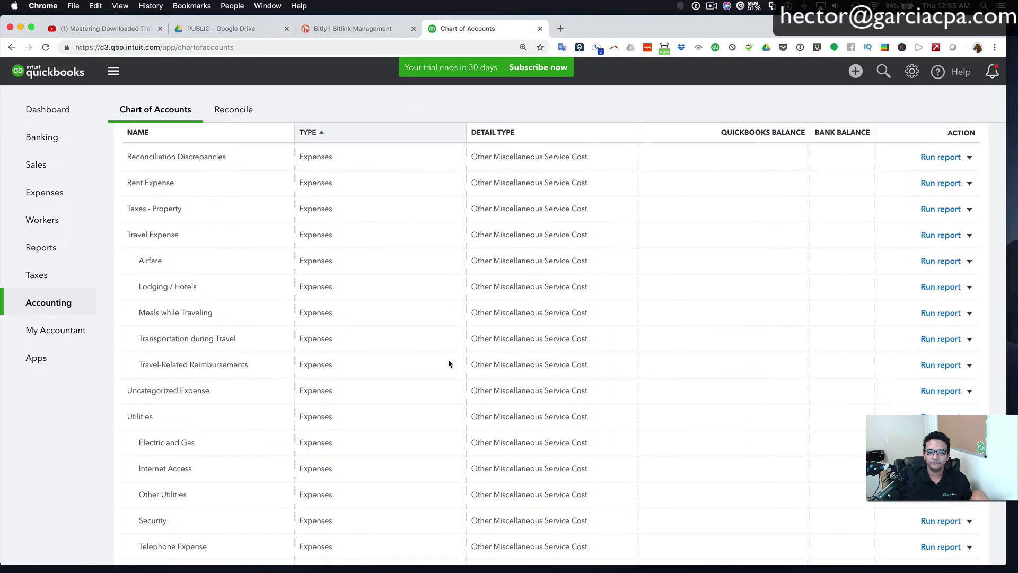
scroll(449, 363, down, 1)
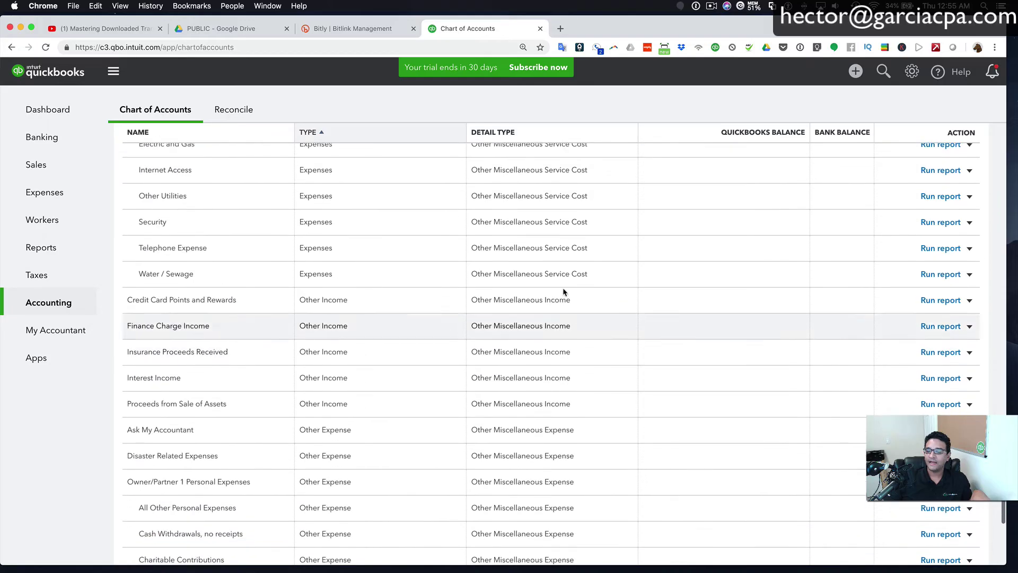
Enable and show account numbers in the advanced company settings, save the change, and return to the Chart of Accounts.
click(913, 75)
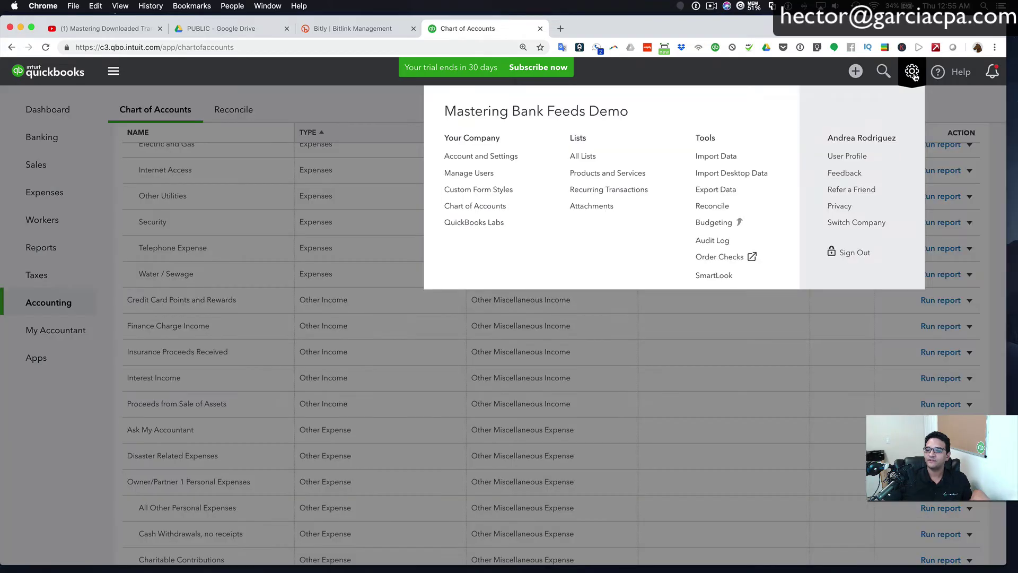
click(471, 157)
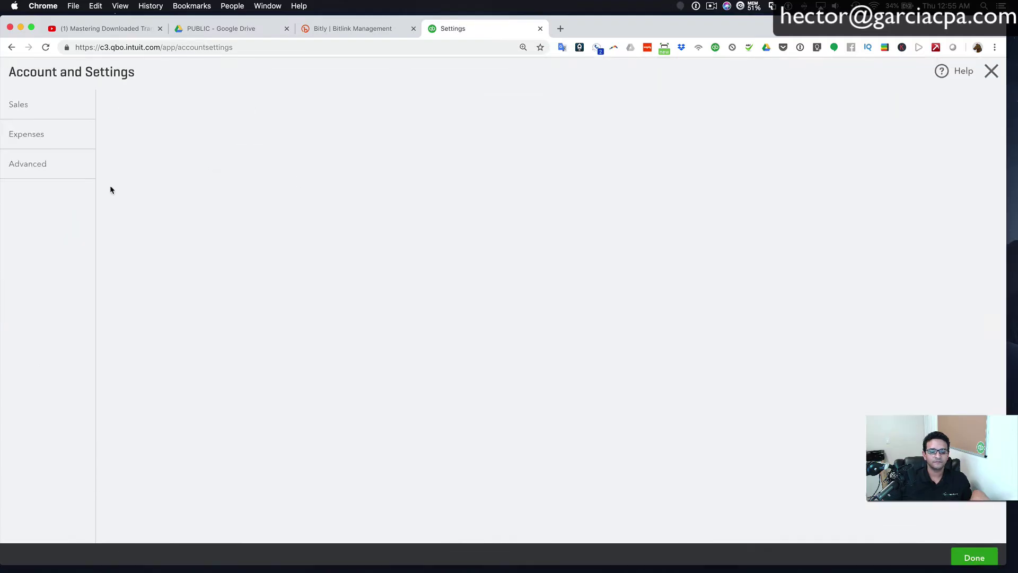
click(28, 201)
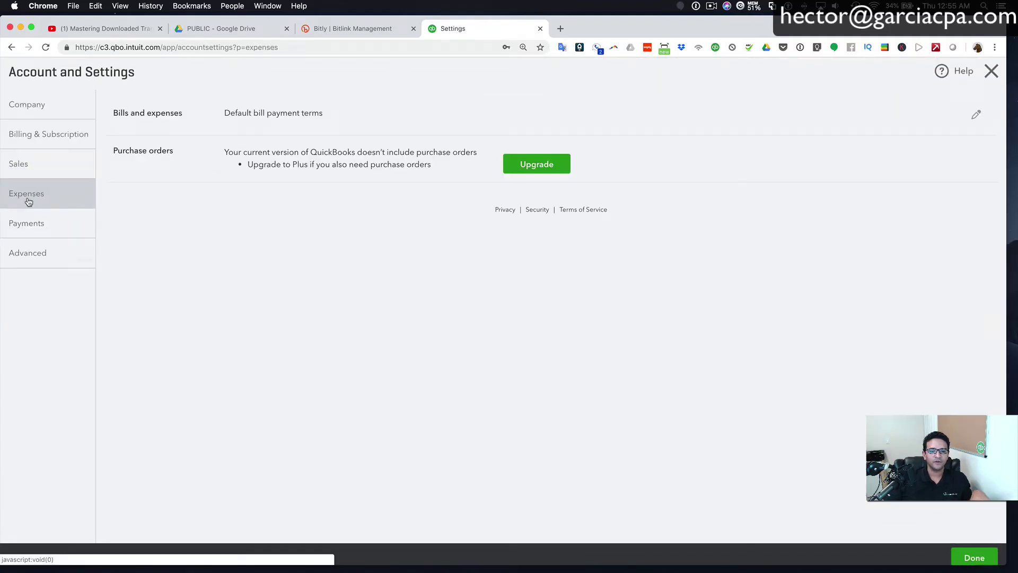
click(28, 256)
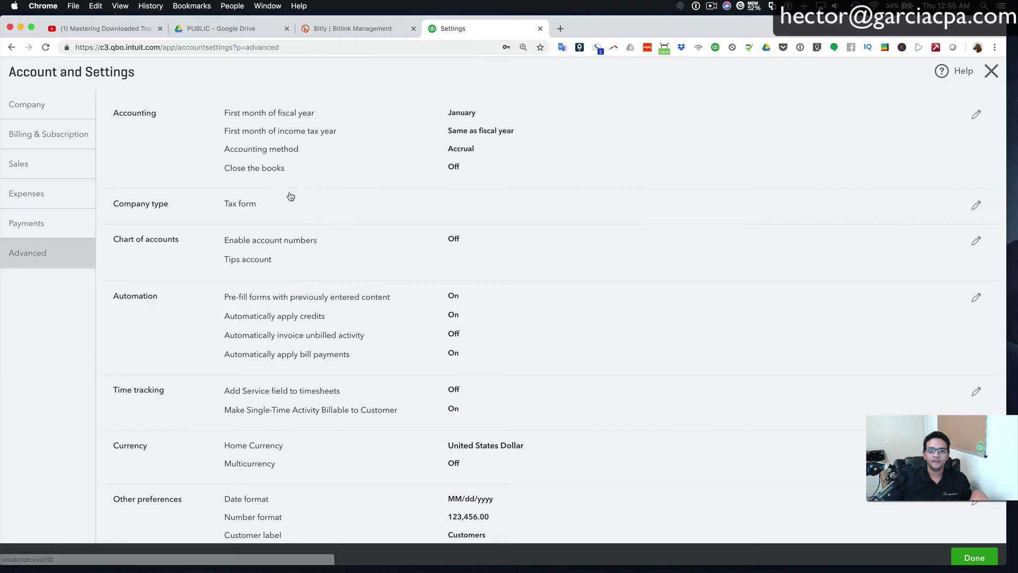
click(253, 249)
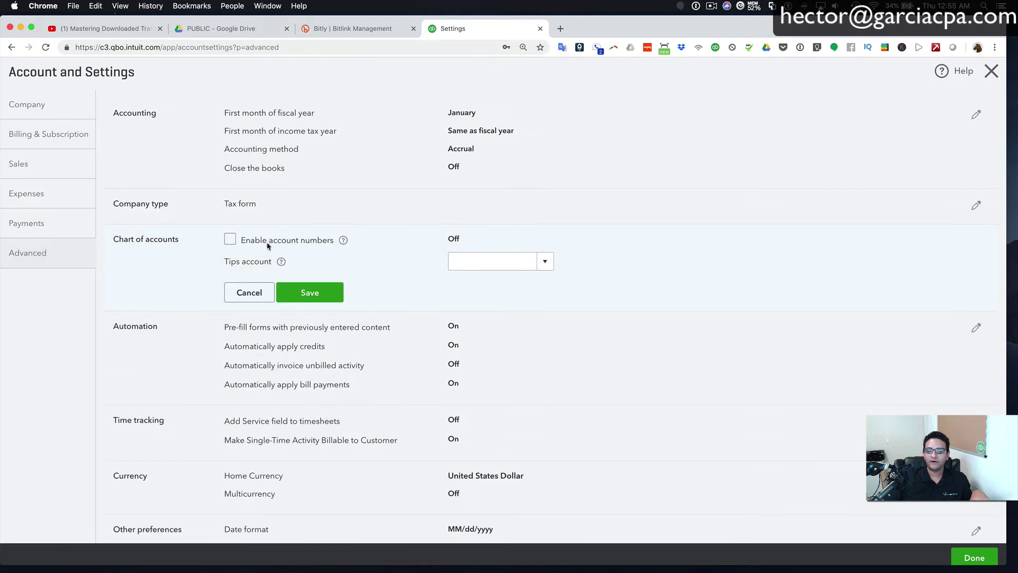
click(230, 239)
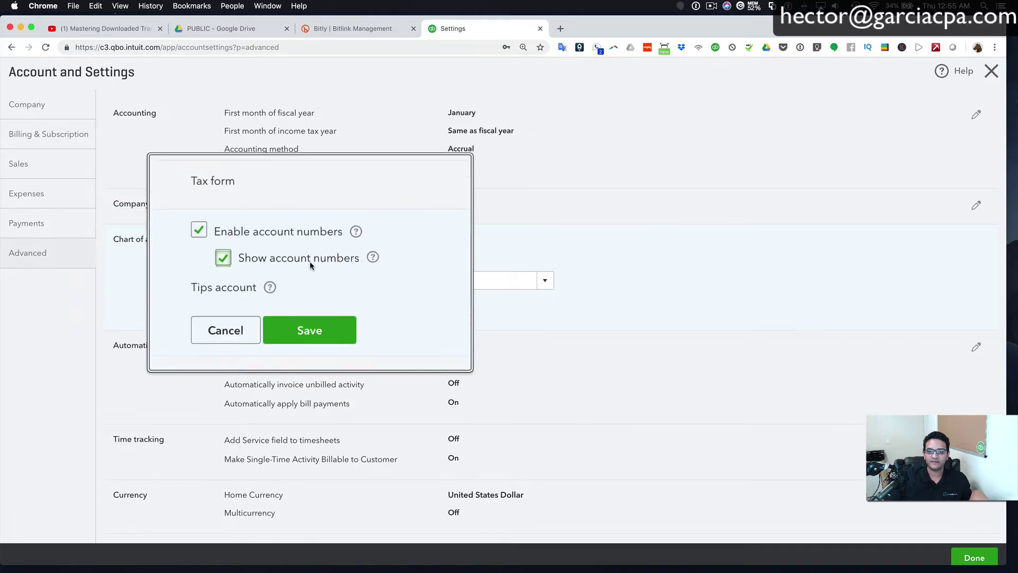
click(316, 313)
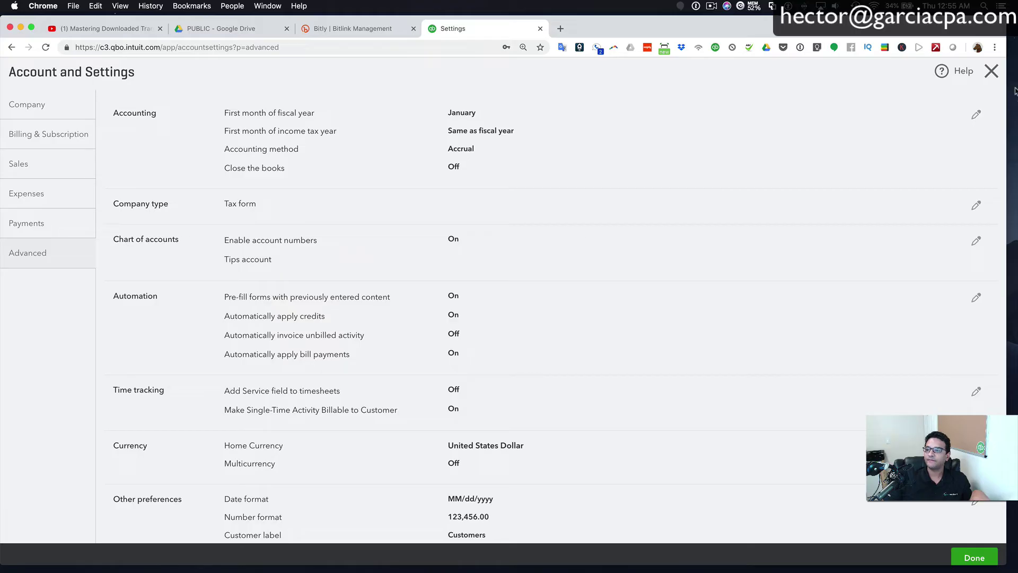
click(991, 76)
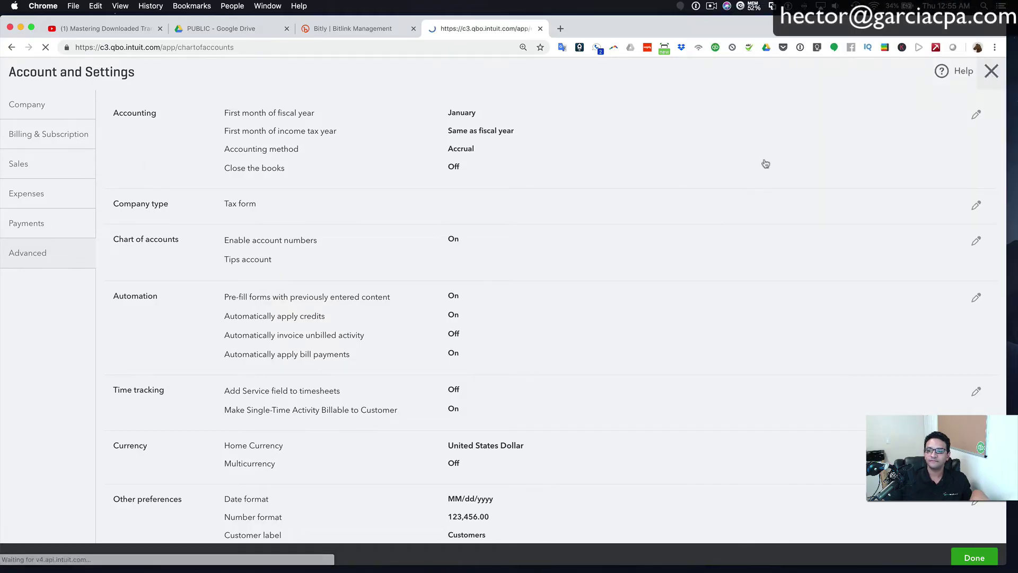
Examine the numbered Chart of Accounts for accounts that lack an account number, from the bank accounts through the expenses.
scroll(330, 346, down, 10)
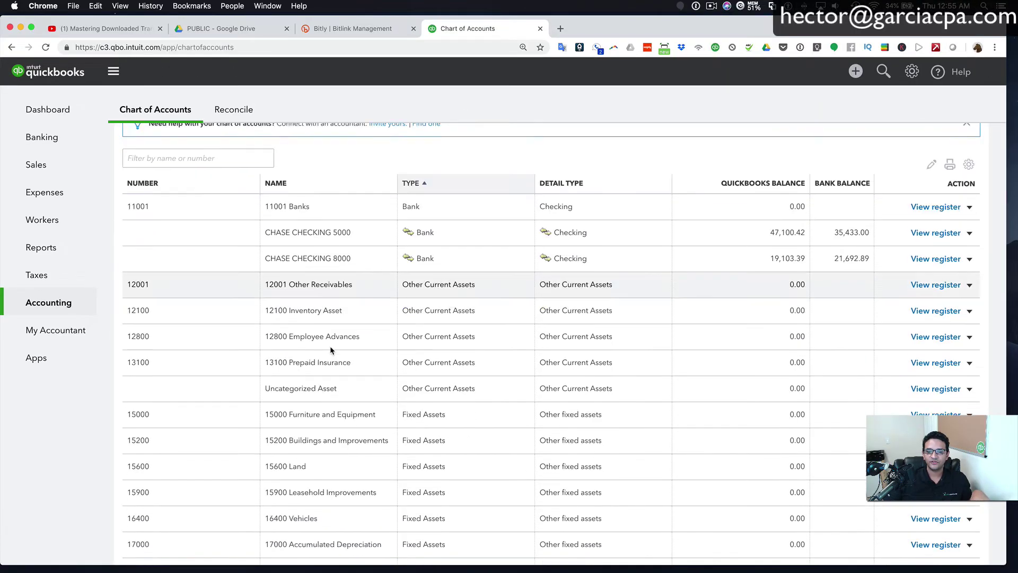
scroll(335, 343, down, 4)
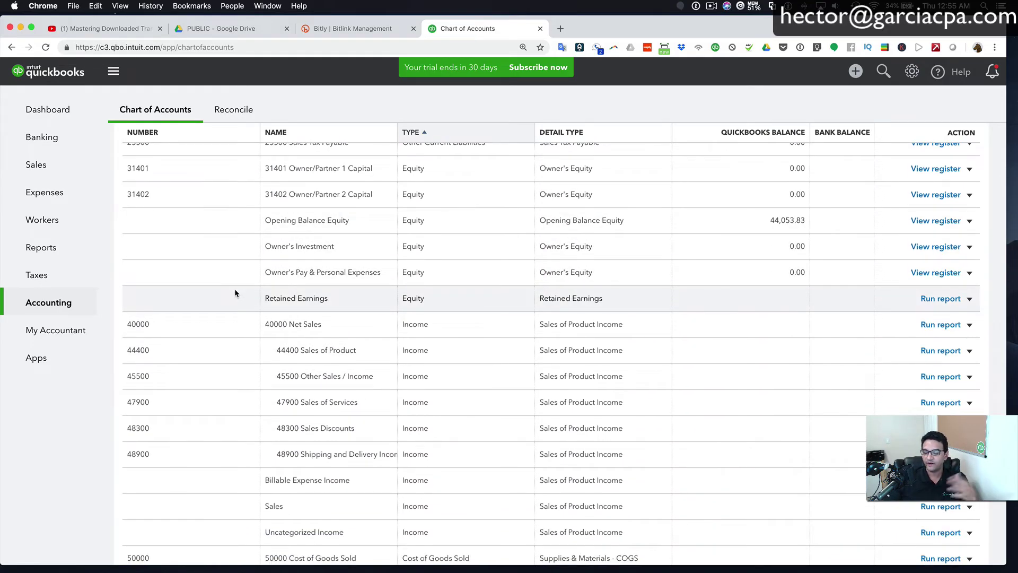
scroll(237, 297, down, 3)
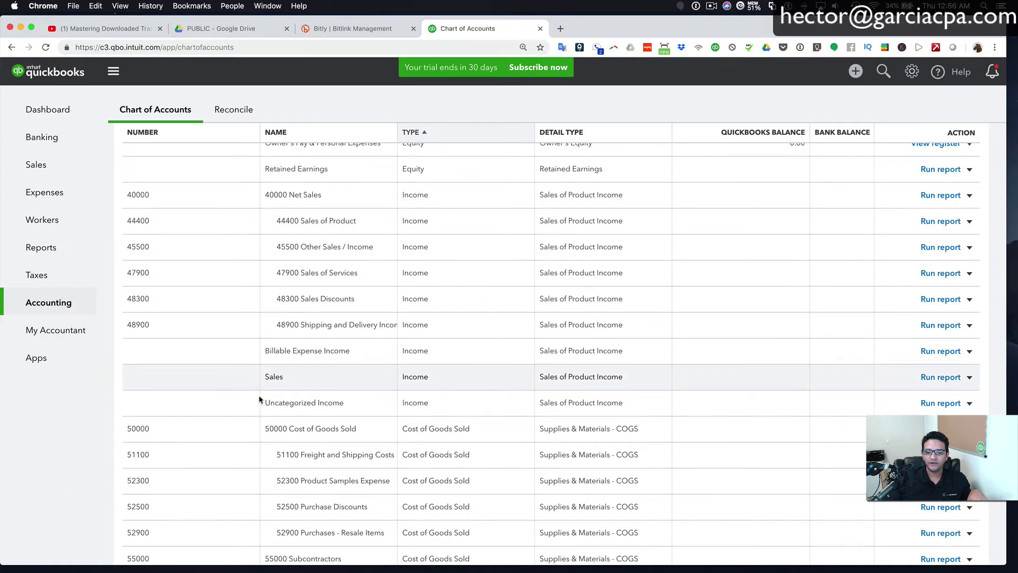
scroll(259, 392, down, 5)
scroll(256, 397, down, 15)
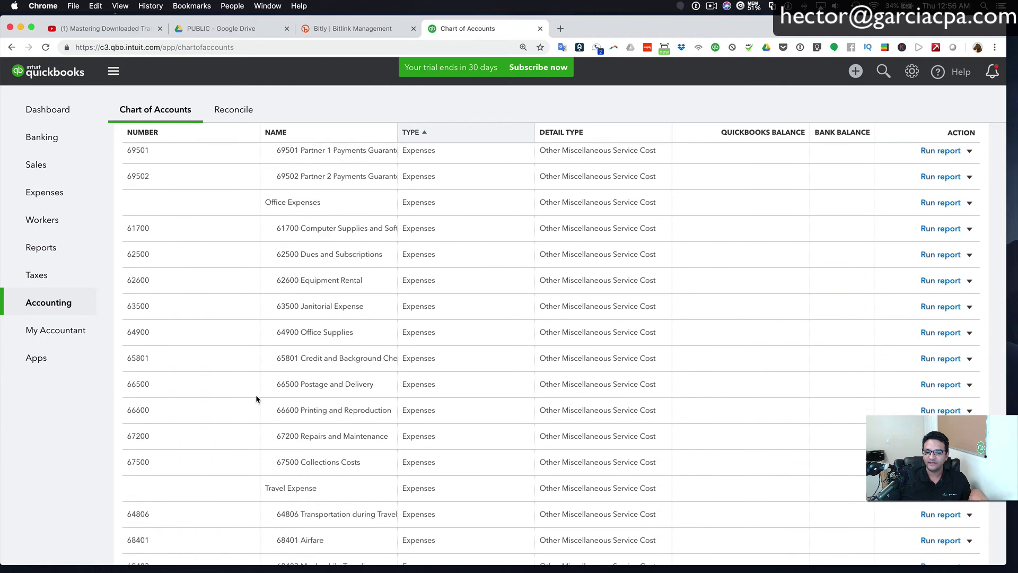
scroll(256, 394, up, 8)
scroll(257, 398, up, 20)
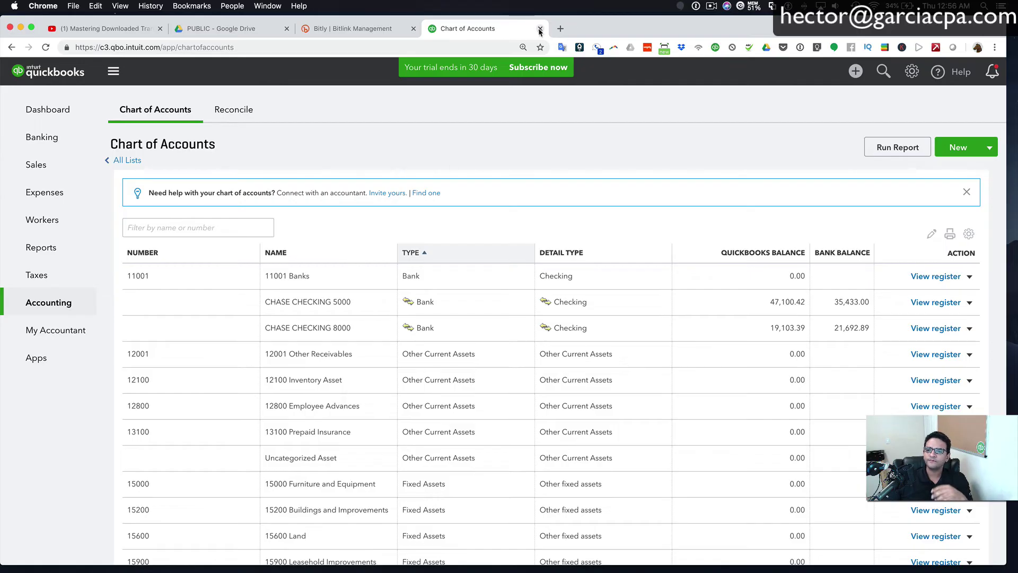
Visit quickbooks-training.net in a new browser tab and examine the download and purchase options on the Ultimate Chart of Accounts for QuickBooks Desktop page.
click(560, 29)
text(quickboo)
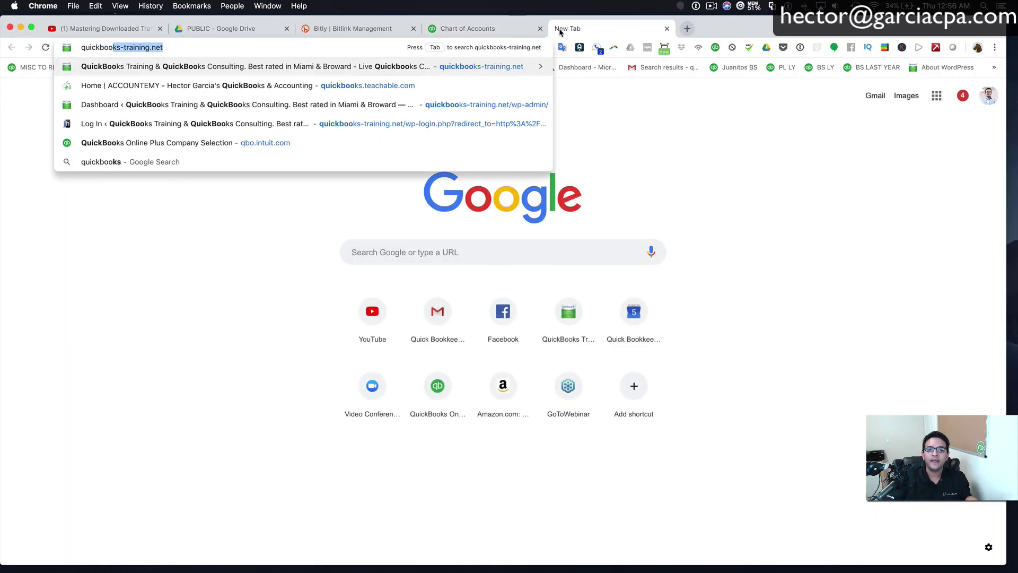
key(Return)
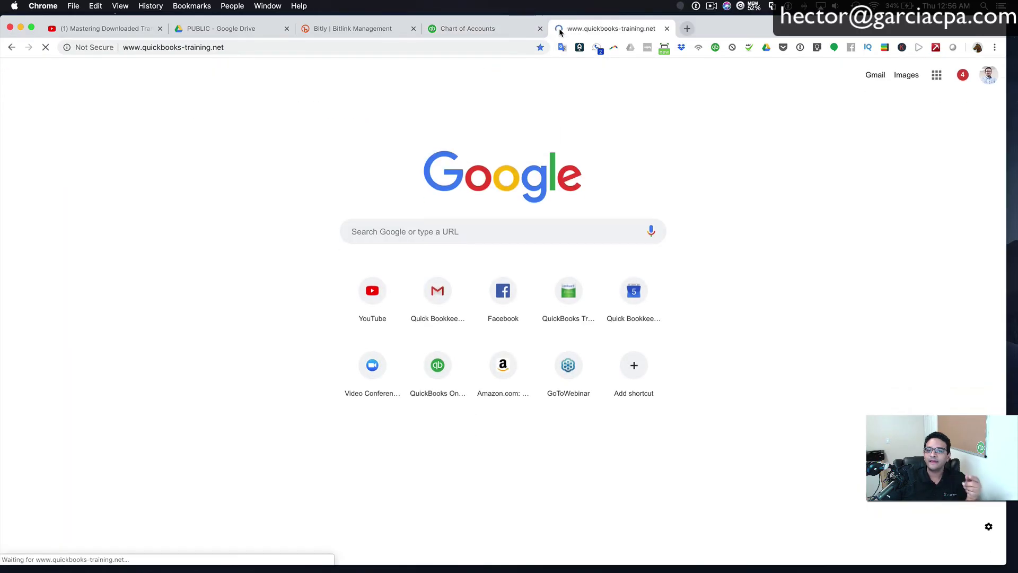
scroll(354, 257, down, 8)
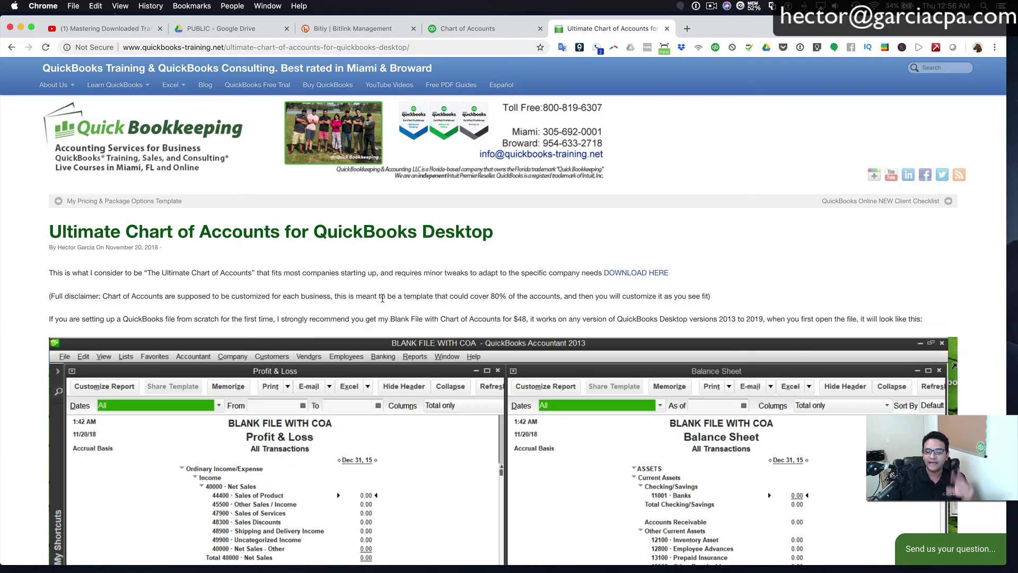
scroll(390, 294, down, 10)
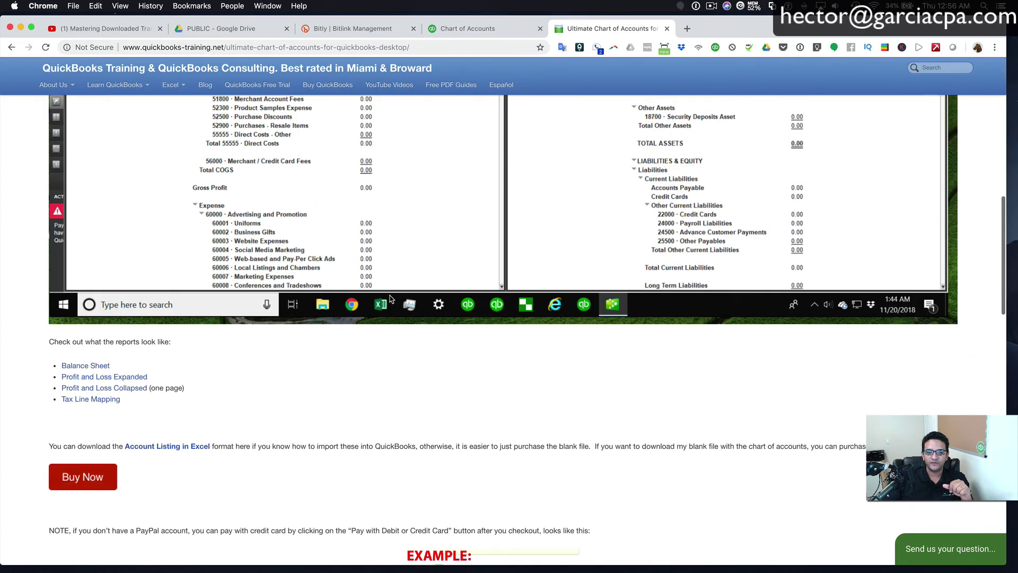
scroll(391, 300, down, 1)
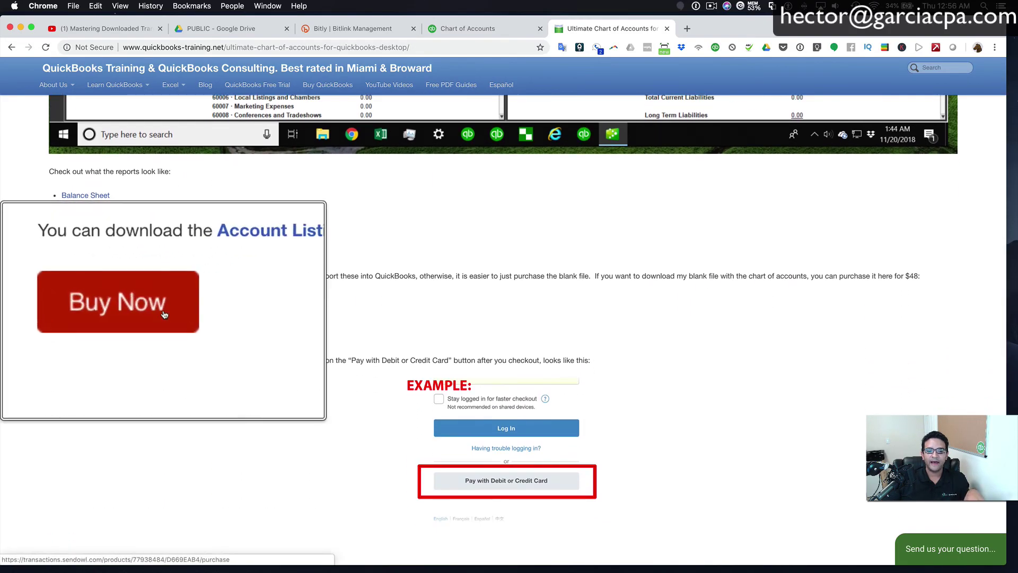